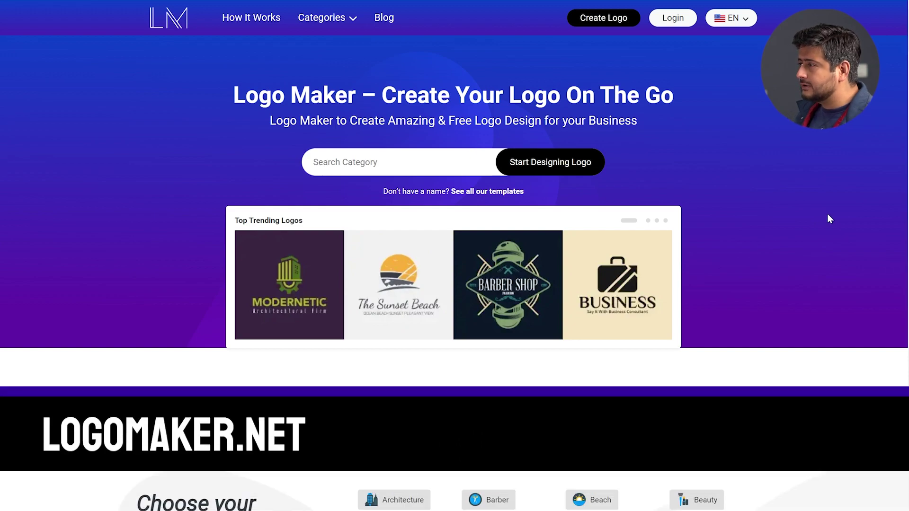
Step: Search the logo categories for "barber", choose the Barber category and open its logo templates
scroll(788, 171, "down", 8)
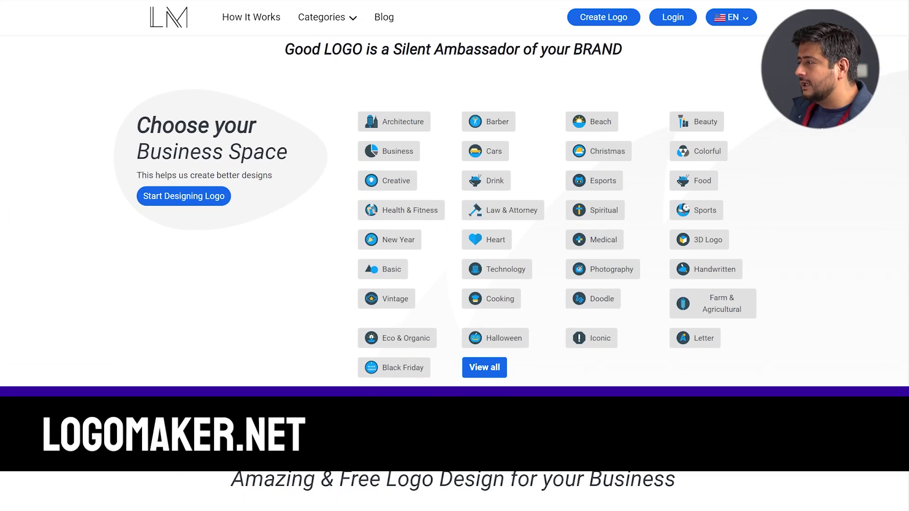
scroll(455, 189, "up", 8)
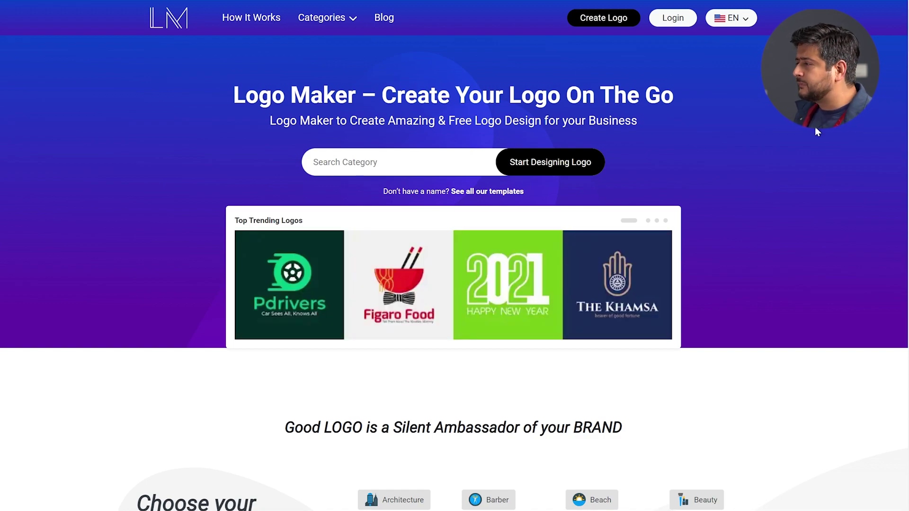
left_click(460, 166)
type("barber")
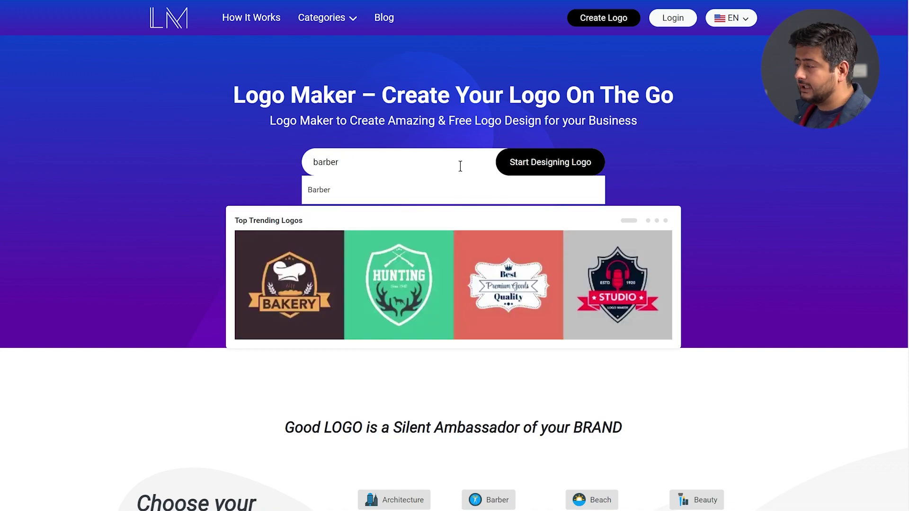
left_click(358, 191)
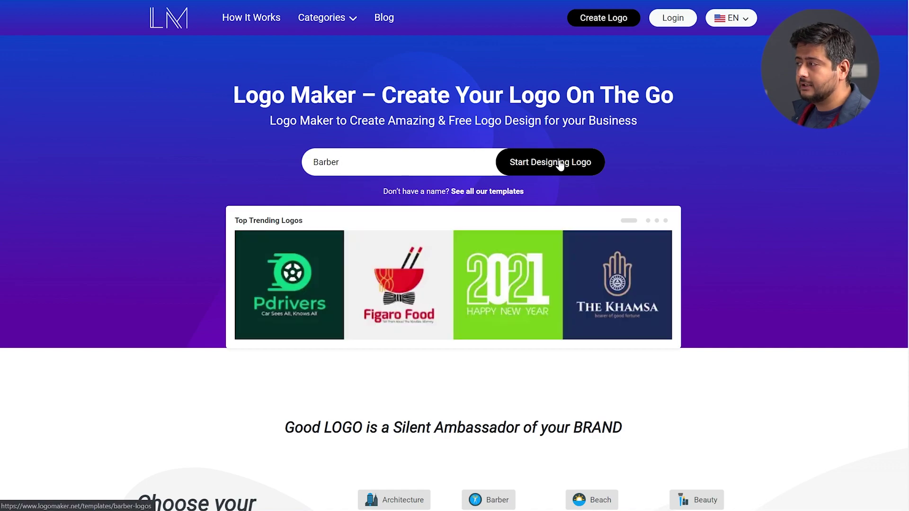
left_click(563, 165)
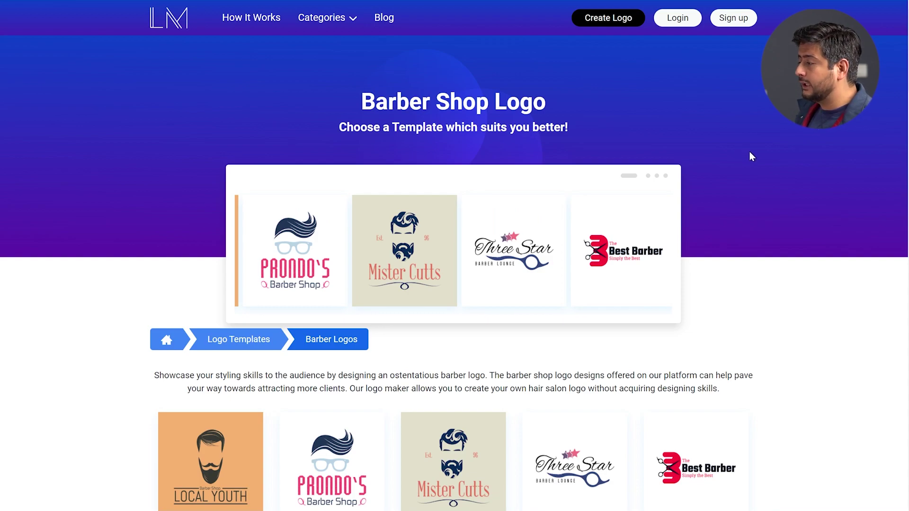
Step: Browse the barber shop logo templates and preview the Mister Cutts design, closing the preview when done
scroll(749, 151, "down", 12)
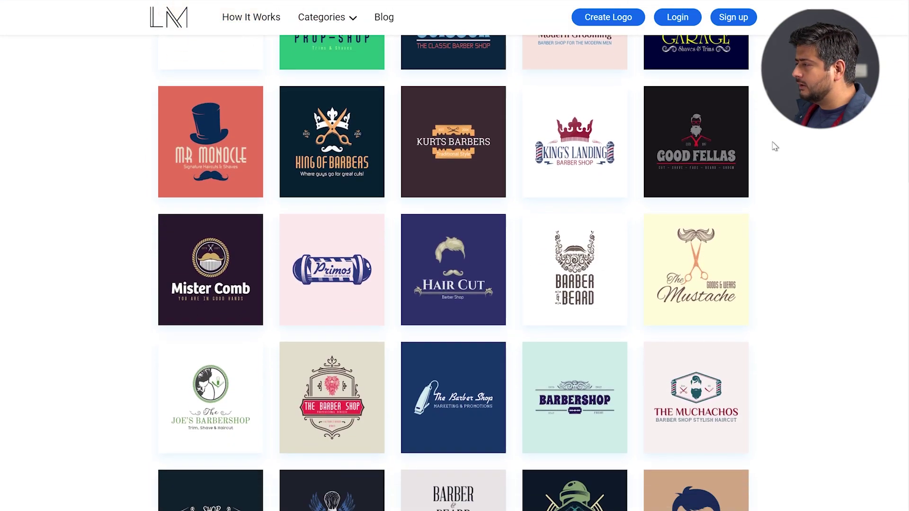
scroll(775, 147, "down", 5)
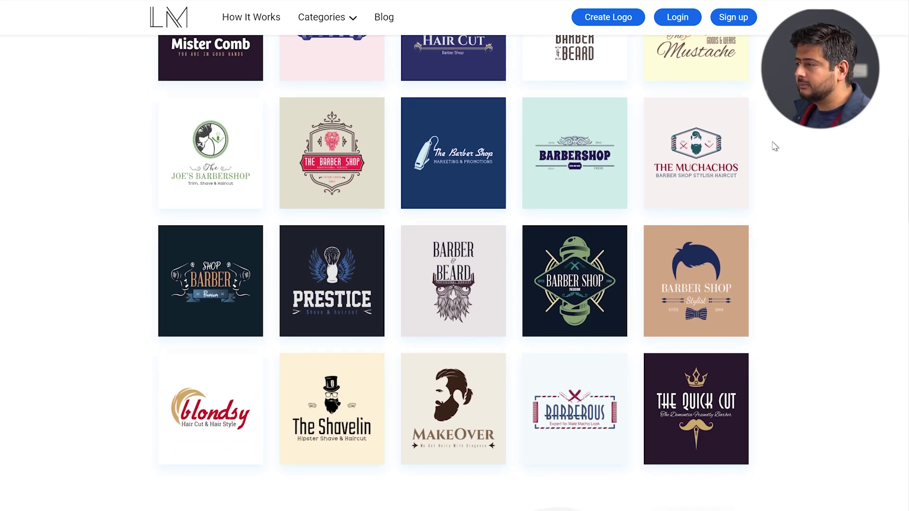
scroll(775, 147, "up", 5)
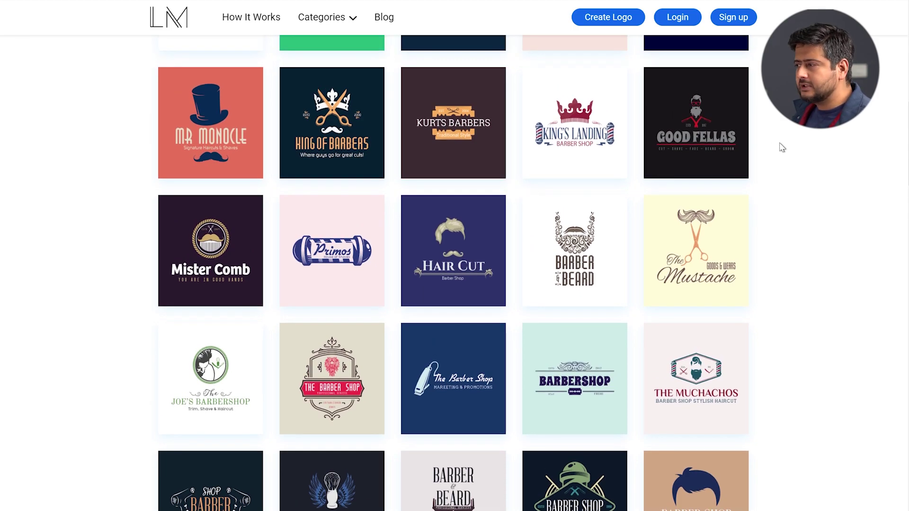
scroll(782, 148, "up", 2)
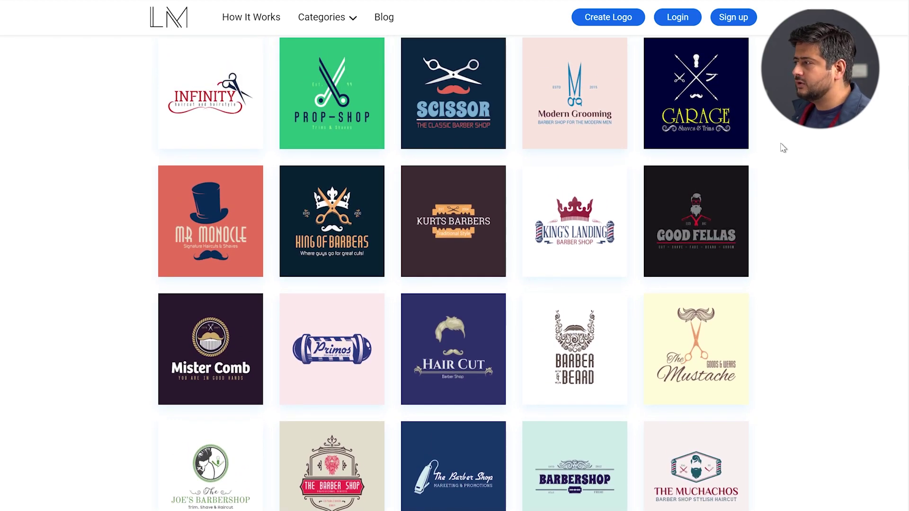
scroll(784, 148, "up", 2)
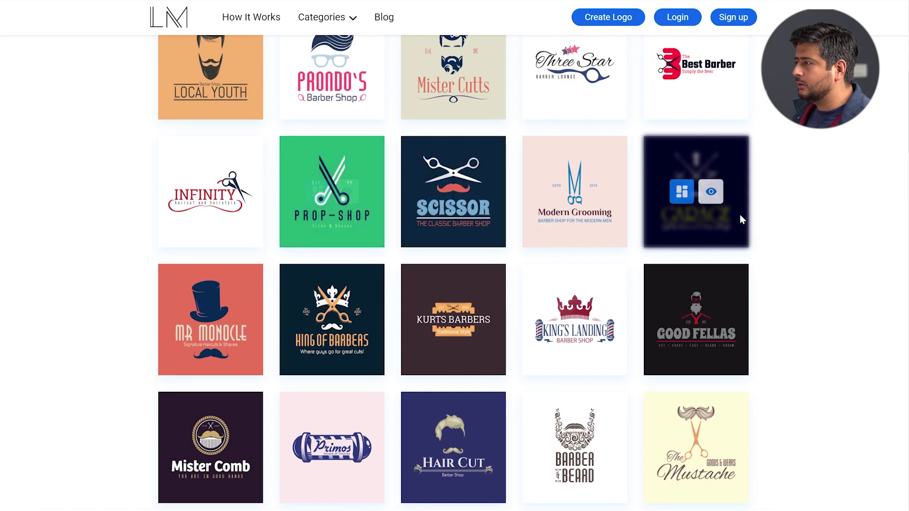
scroll(741, 218, "up", 3)
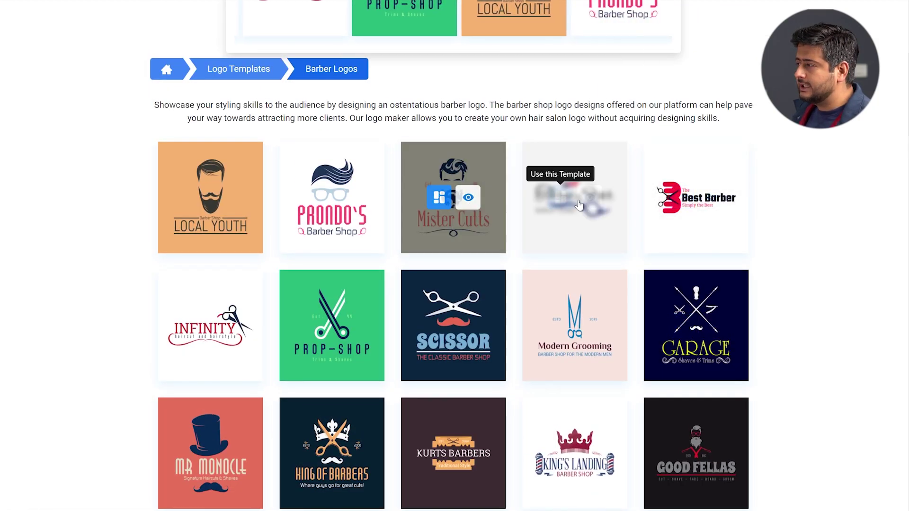
left_click(469, 198)
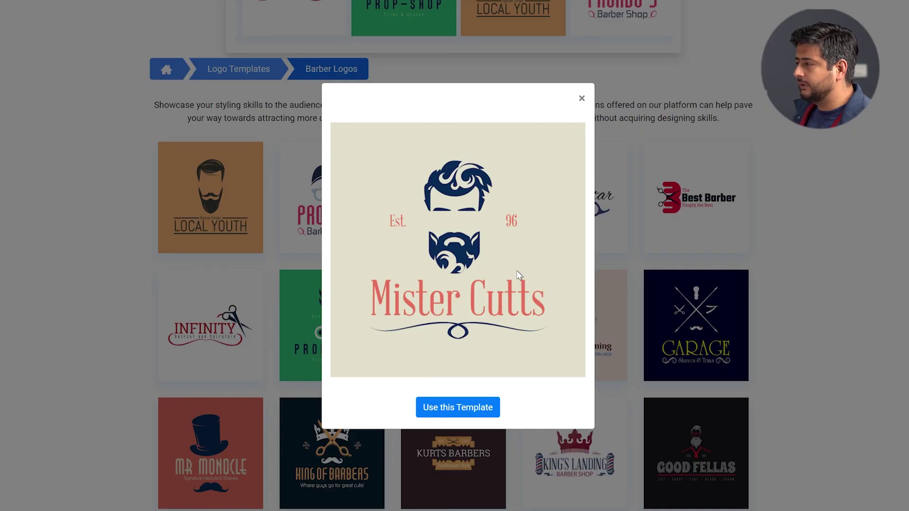
left_click(582, 99)
Step: Preview the Scissor barber shop template and close the preview
scroll(525, 225, "down", 5)
scroll(471, 158, "up", 2)
left_click(470, 157)
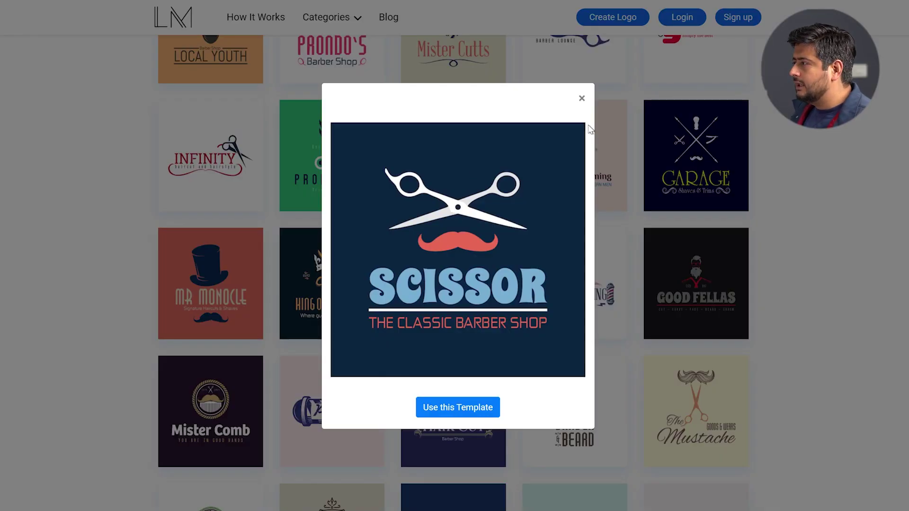
left_click(582, 98)
Step: Pick the Mister Cutts template from the barber designs and open it in the logo editor
scroll(523, 192, "up", 5)
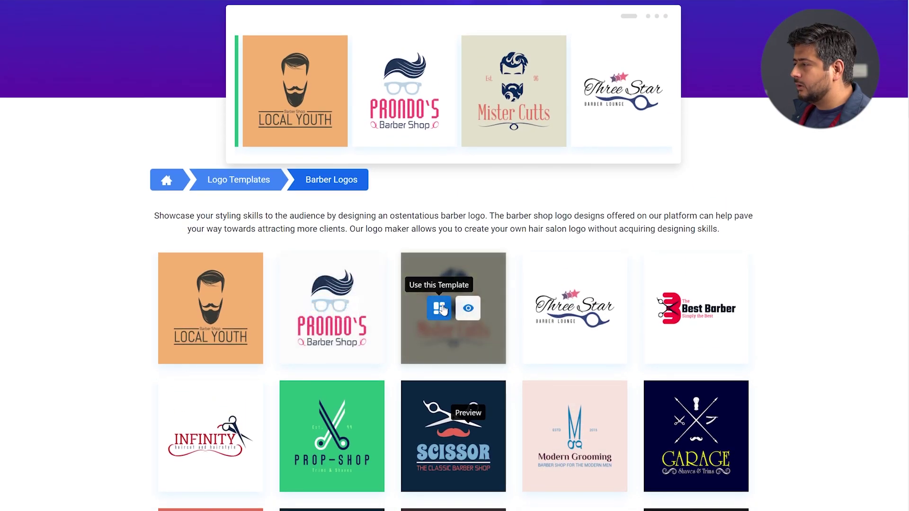
scroll(718, 268, "down", 10)
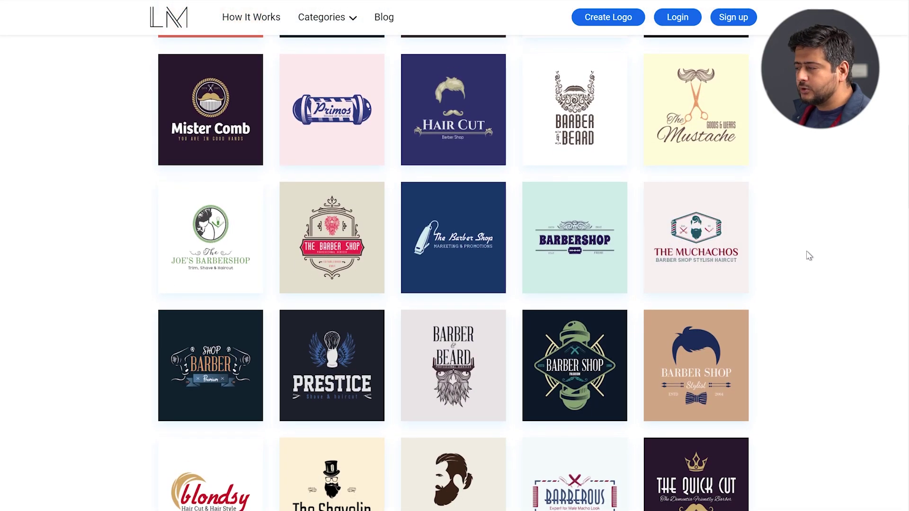
scroll(805, 261, "up", 8)
scroll(806, 261, "up", 3)
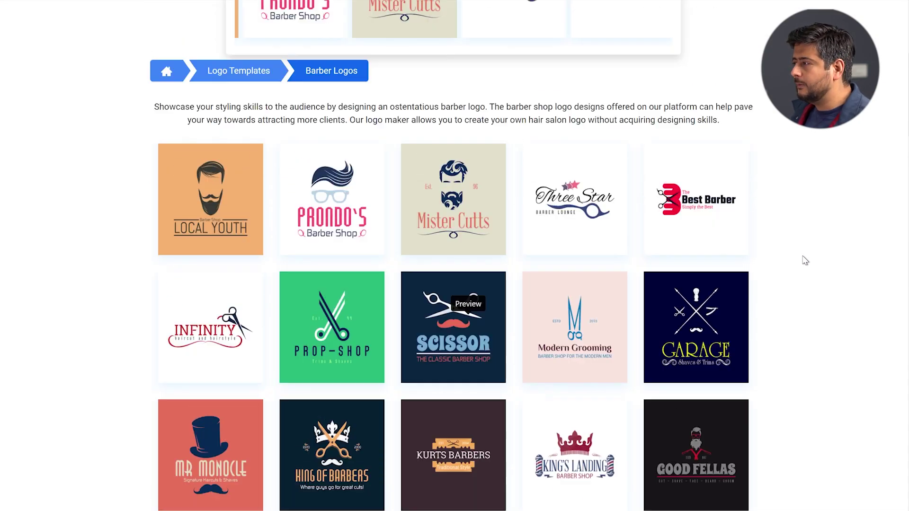
mouse_move(467, 248)
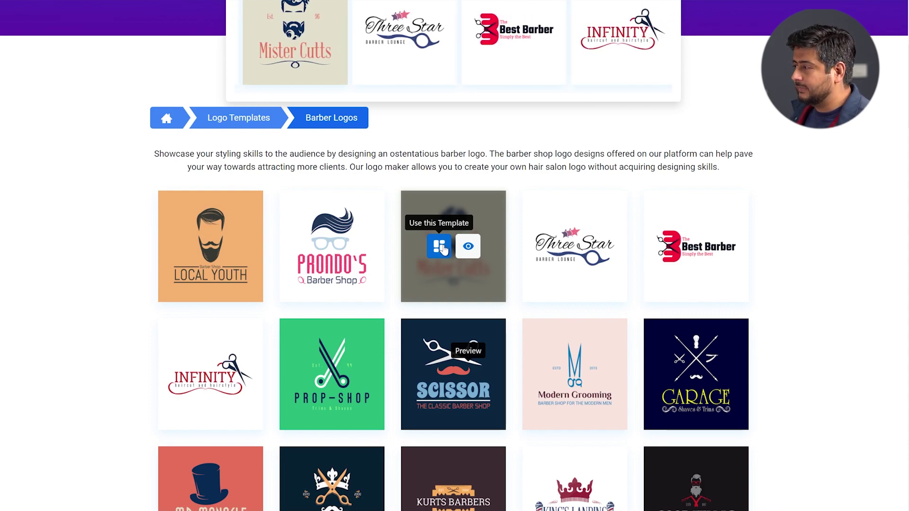
left_click(440, 246)
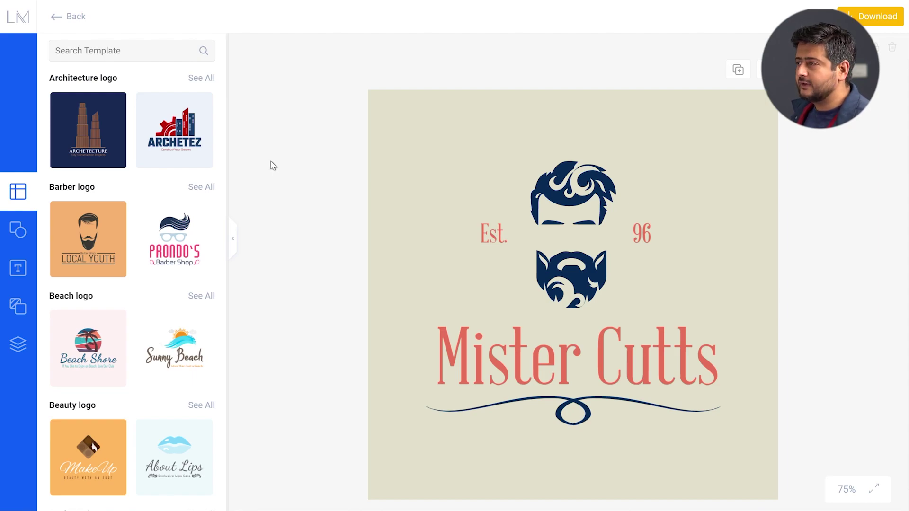
Step: Show all Barber logo templates in the editor, try Local Youth on the canvas, and replace it with the Best Barber template
mouse_move(91, 87)
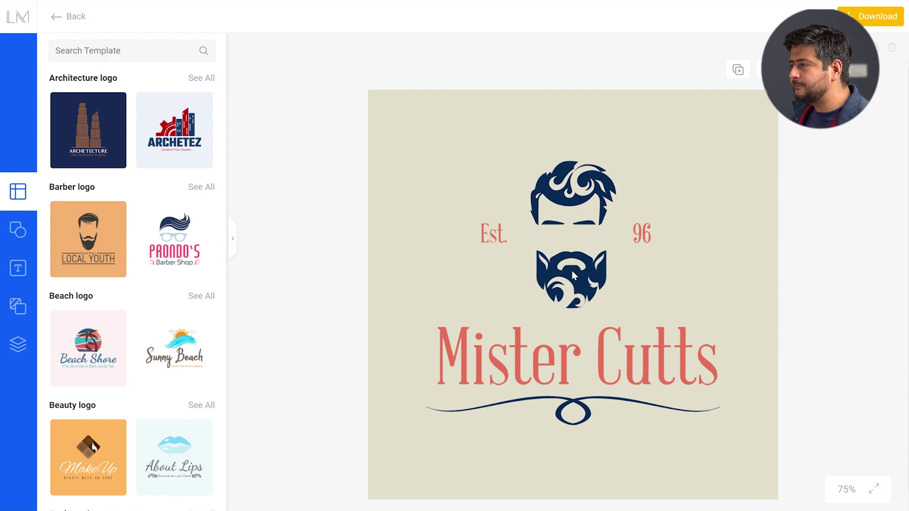
left_click(199, 188)
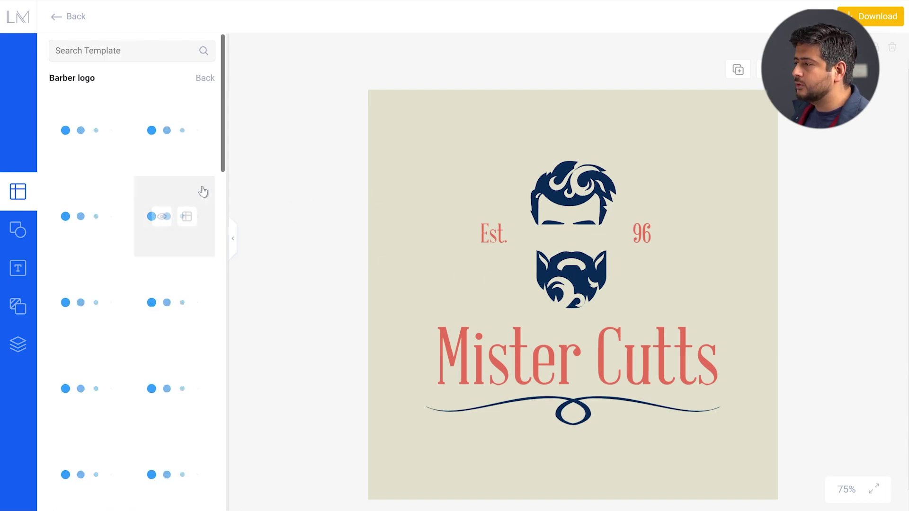
scroll(222, 129, "down", 2)
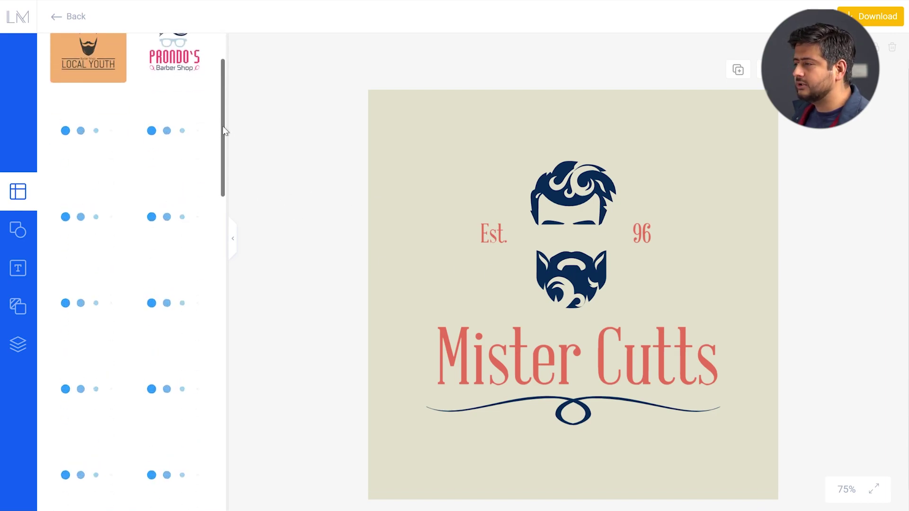
scroll(222, 129, "up", 1)
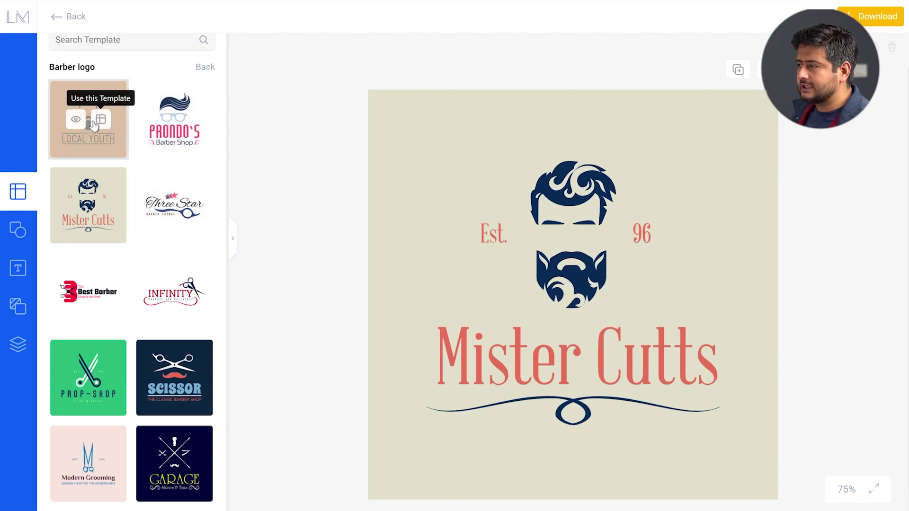
left_click(101, 121)
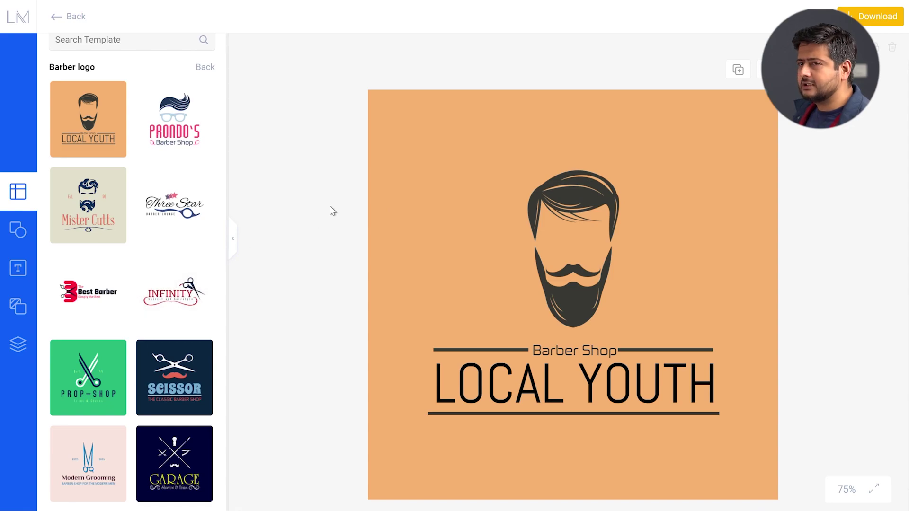
mouse_move(76, 291)
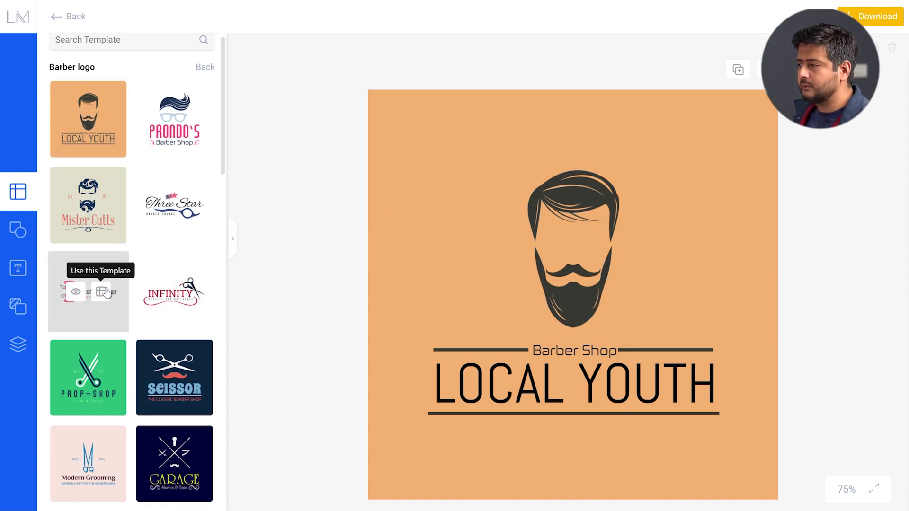
left_click(105, 292)
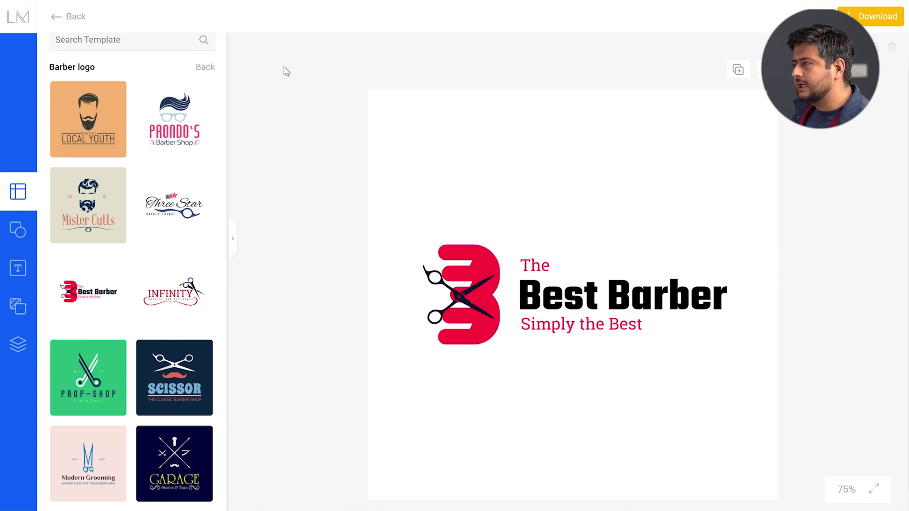
Step: Examine the shape library, including the full Simple Shapes and Gradients collections and the remaining shape categories
left_click(19, 230)
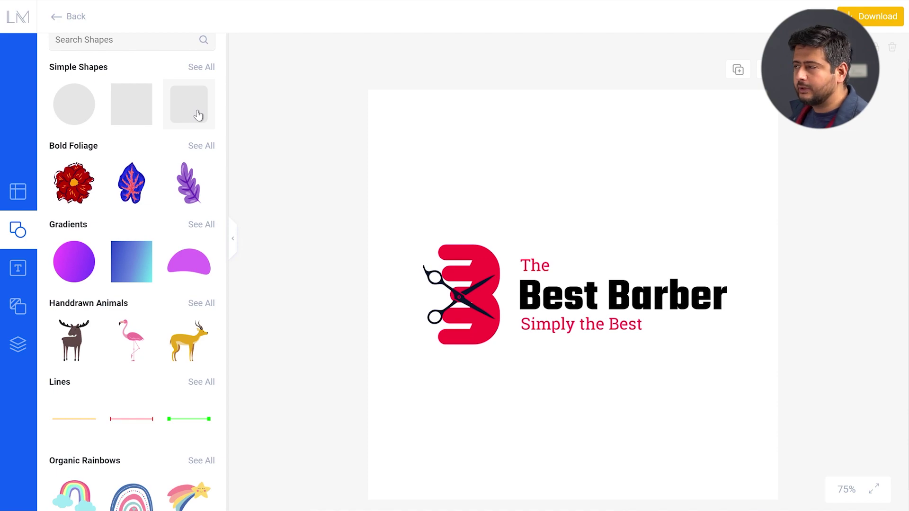
left_click(202, 67)
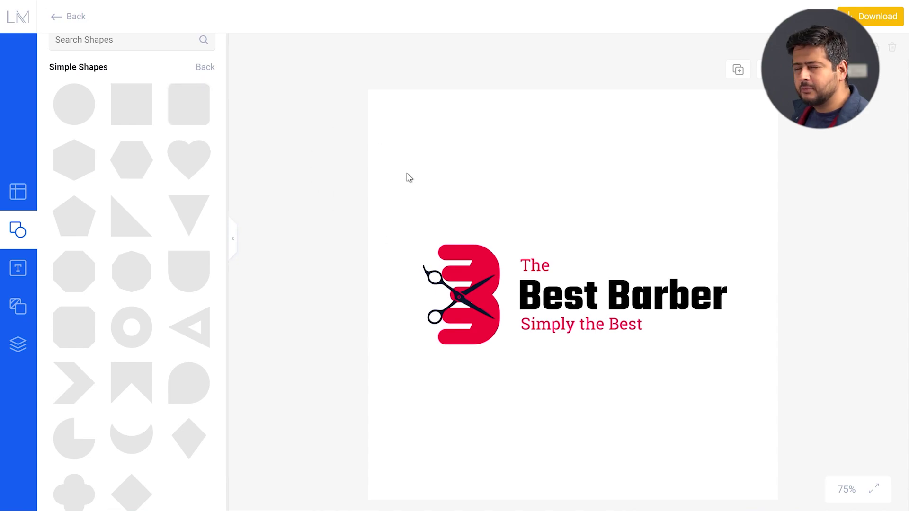
left_click(206, 68)
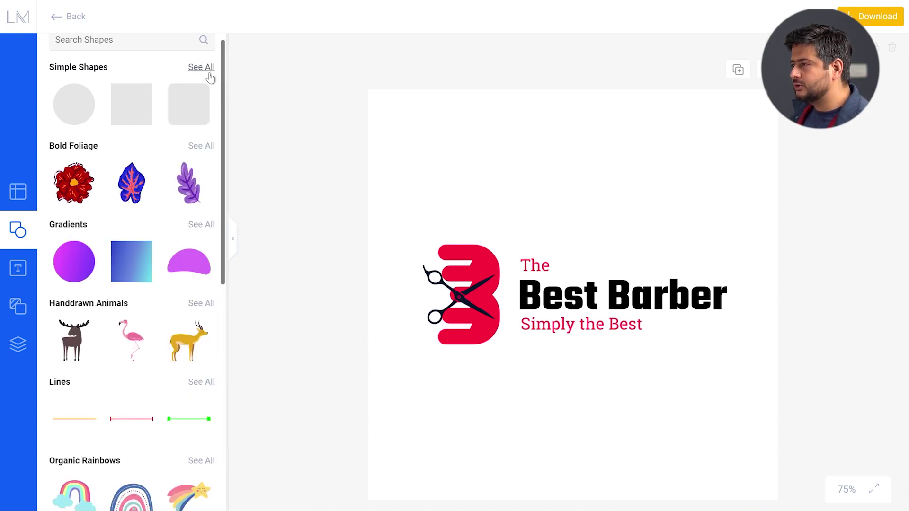
left_click(200, 226)
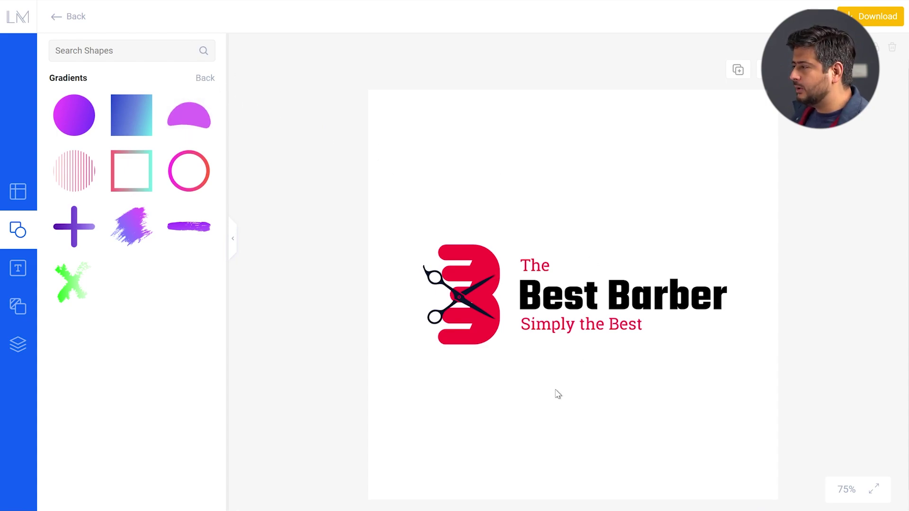
left_click(206, 78)
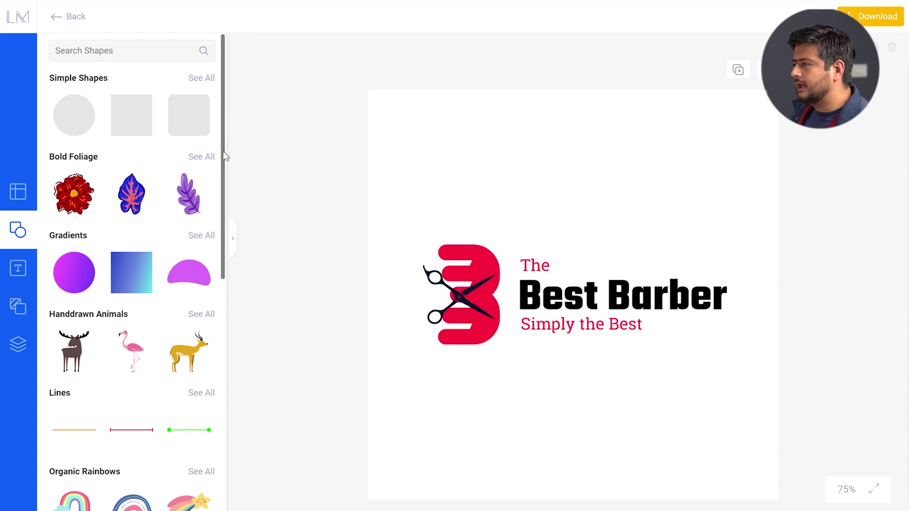
left_click_drag(225, 152, 222, 231)
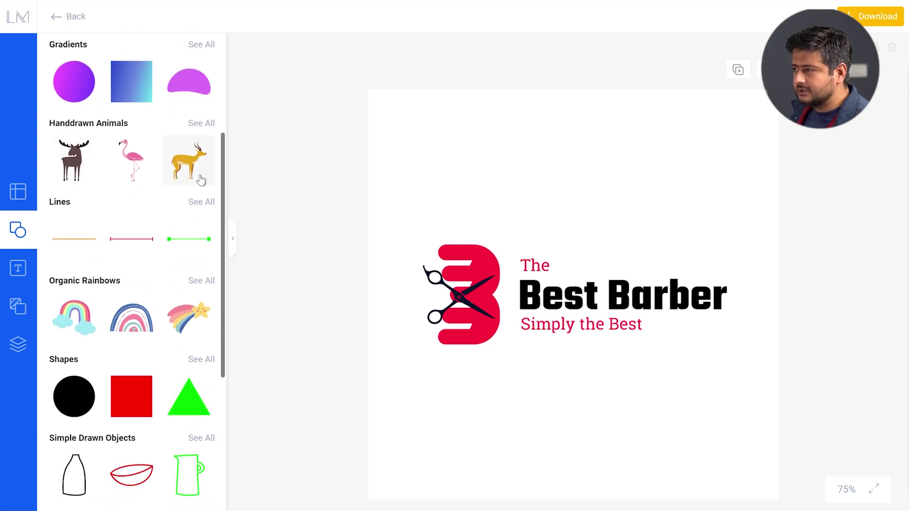
mouse_move(225, 237)
left_mouse_down()
mouse_move(223, 326)
mouse_move(213, 161)
left_mouse_up()
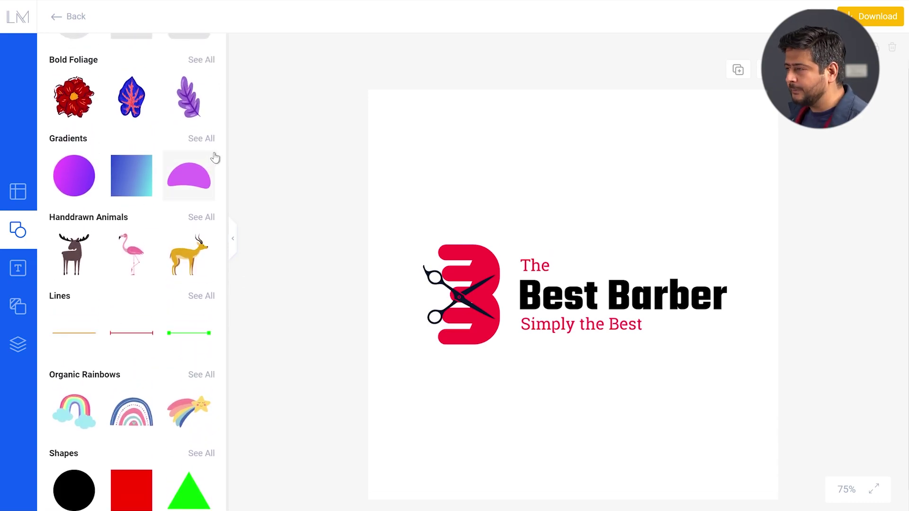
Step: Review the text editing options and the background colour options for the Best Barber logo
left_click(24, 272)
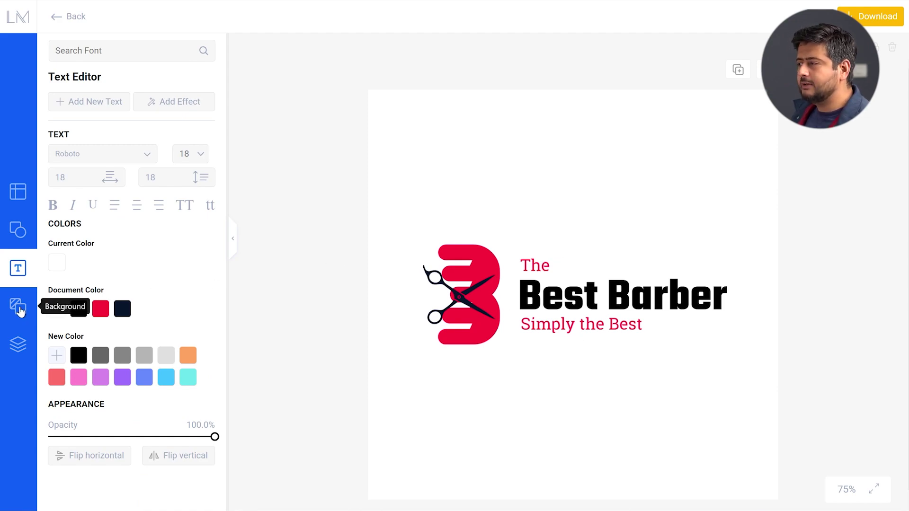
left_click(19, 309)
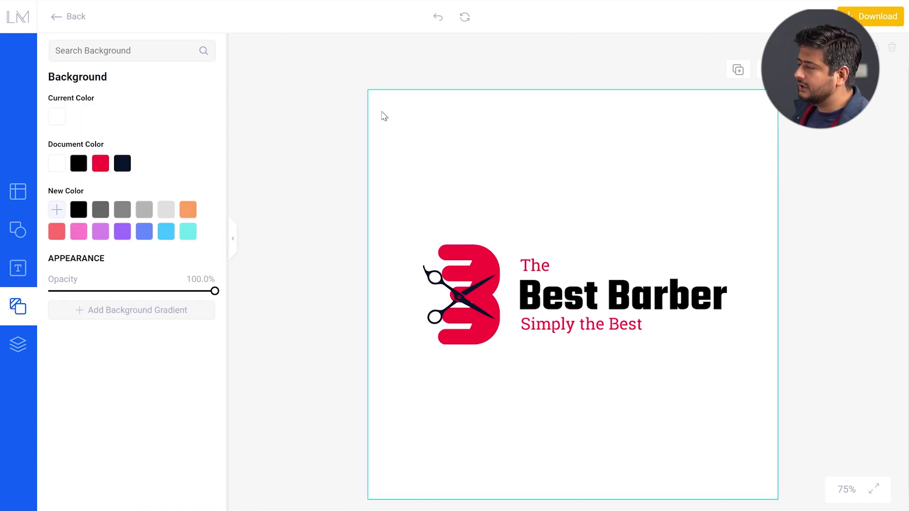
scroll(908, 151, "down", 1)
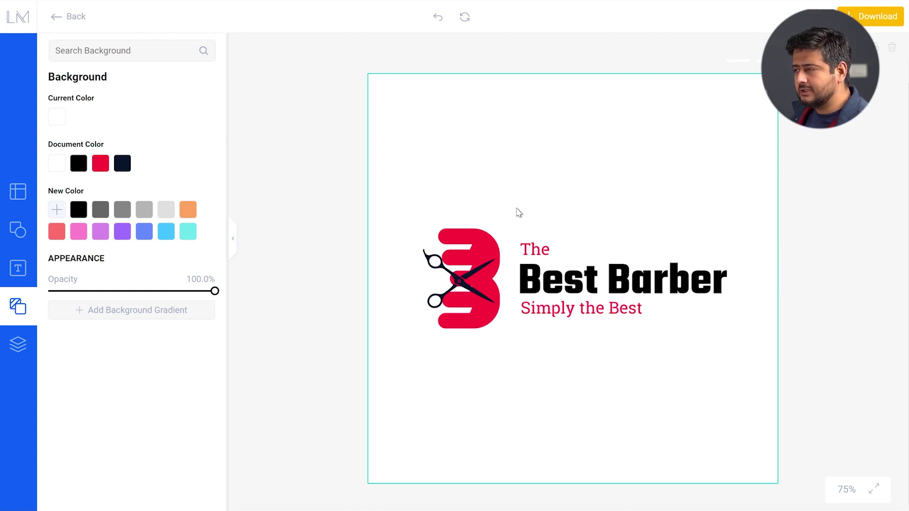
Step: Try a turquoise background on the logo, restore the white background, and show the list of logo layers
left_click(191, 237)
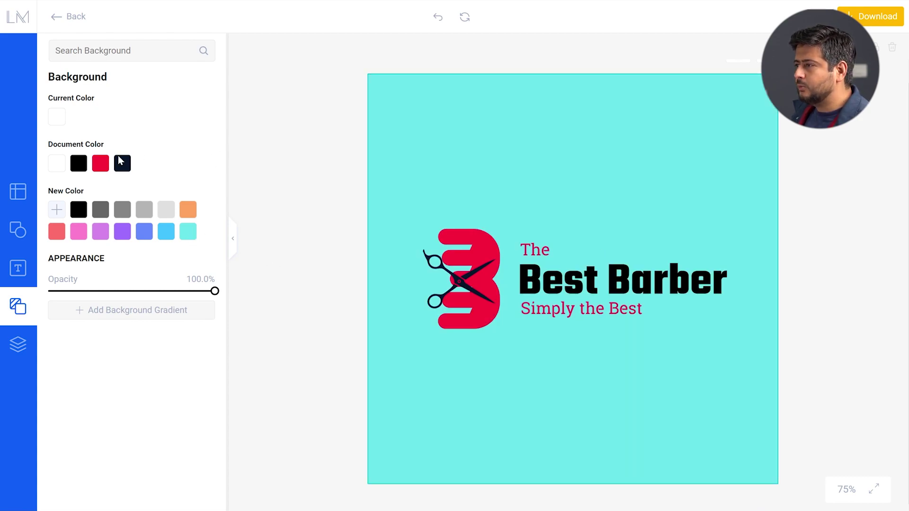
left_click(58, 164)
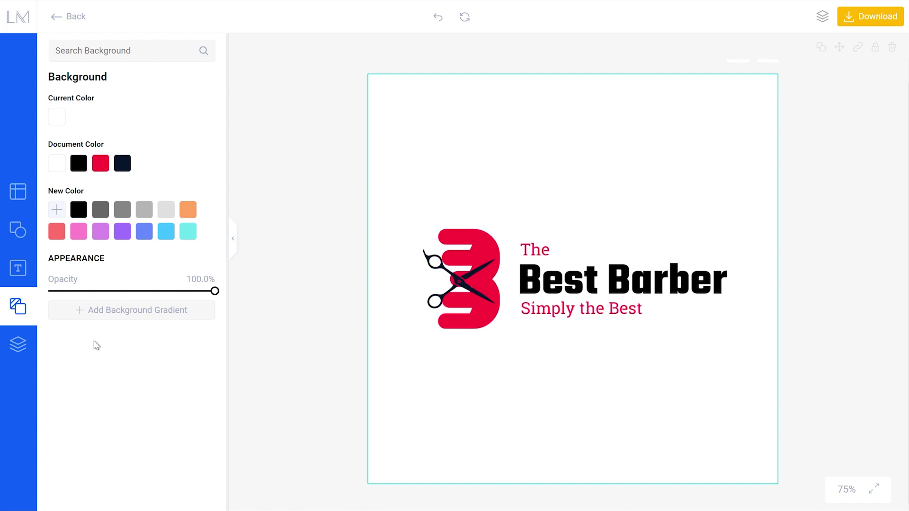
left_click(18, 344)
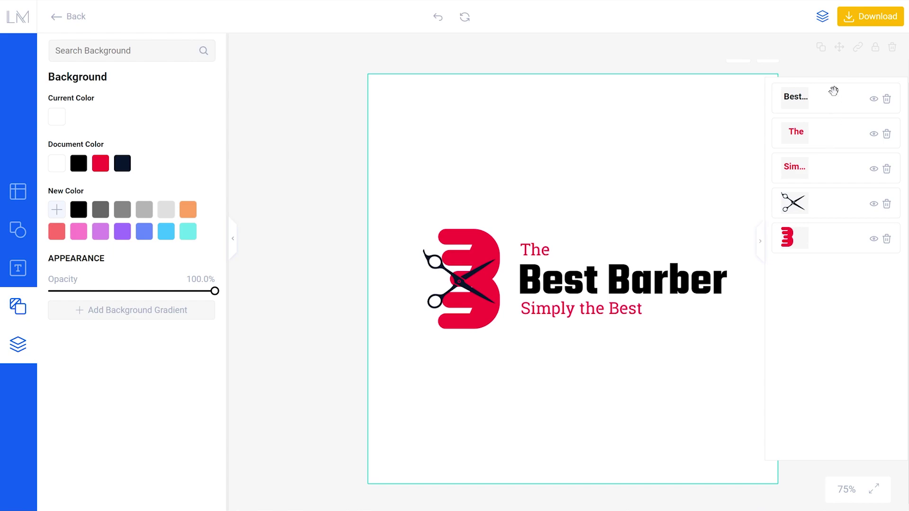
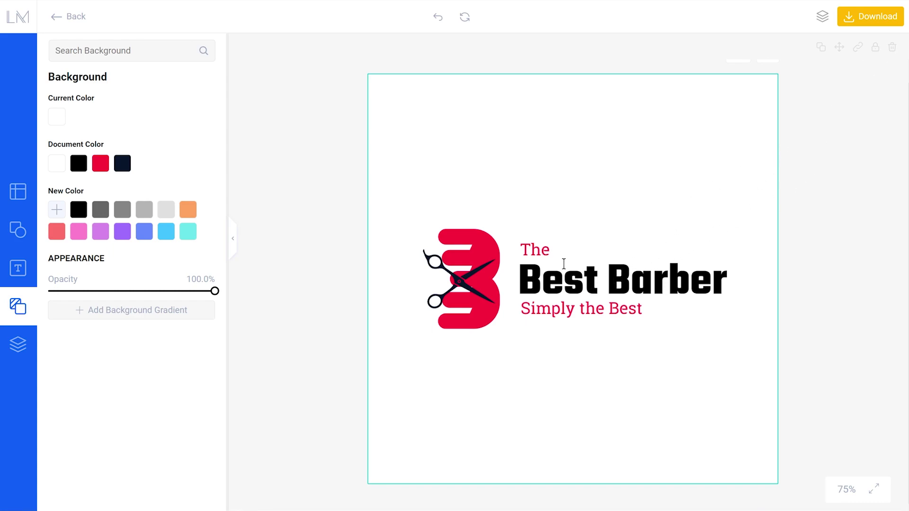
Step: Duplicate the Best Barber text, place the copy above the original, and delete the copy
left_click(18, 270)
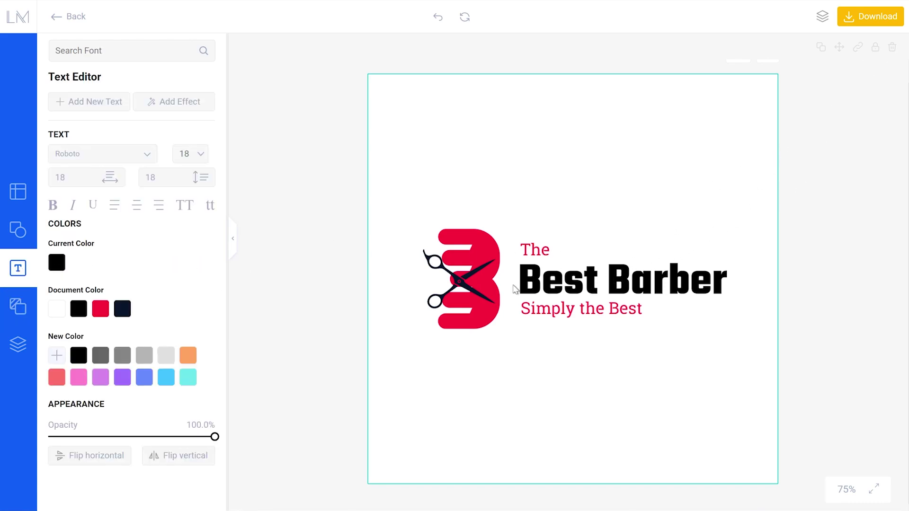
left_click(537, 284)
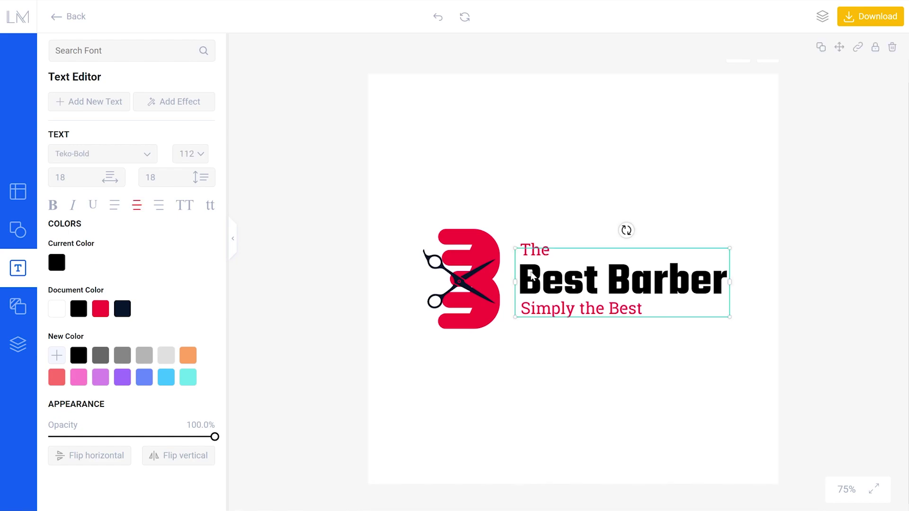
left_click(820, 47)
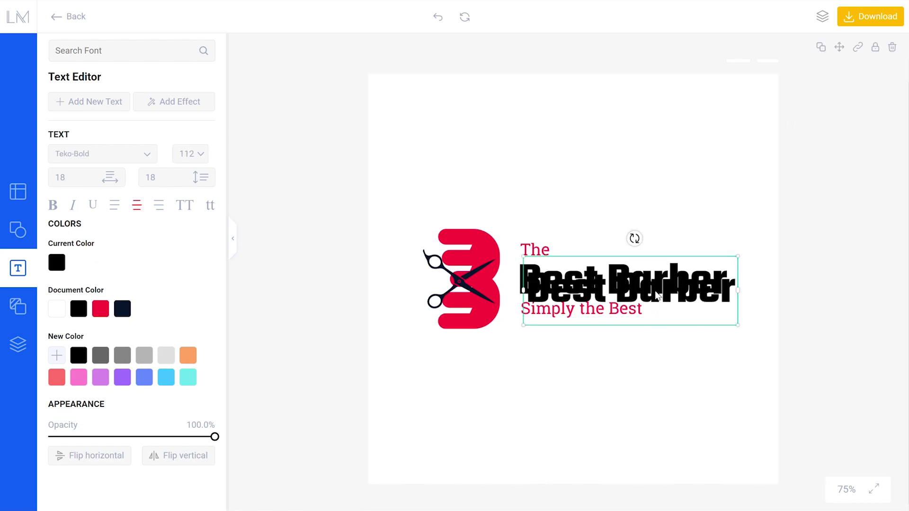
left_click_drag(657, 296, 646, 205)
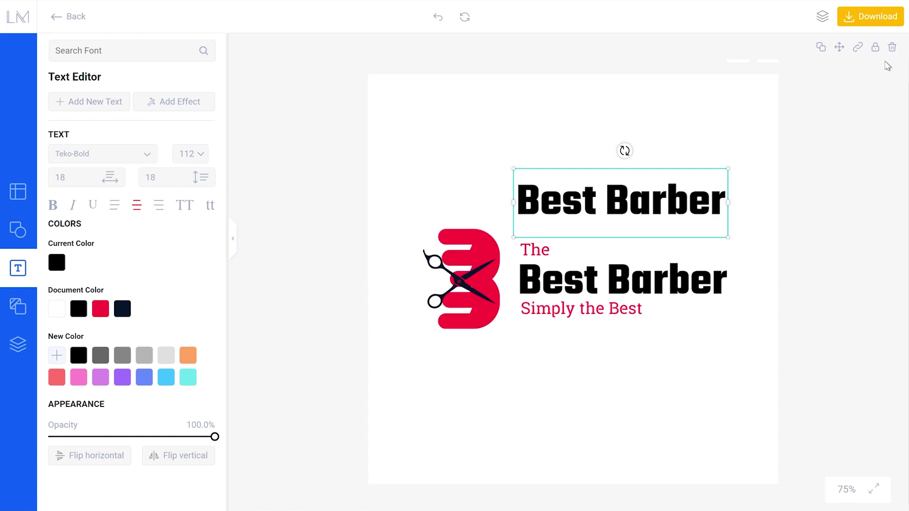
left_click(893, 48)
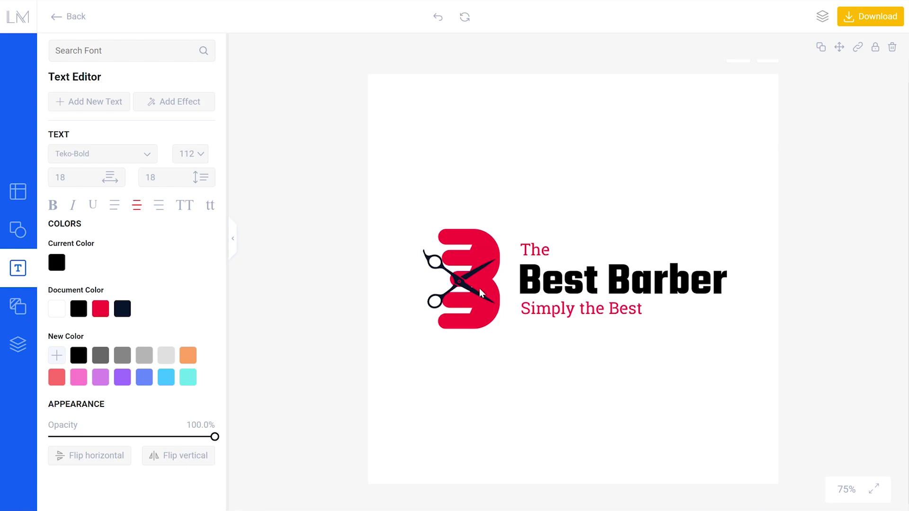
Step: Recolor the red B shape behind the scissors periwinkle blue, trying 54.8% opacity before restoring it to 100%
left_click(486, 240)
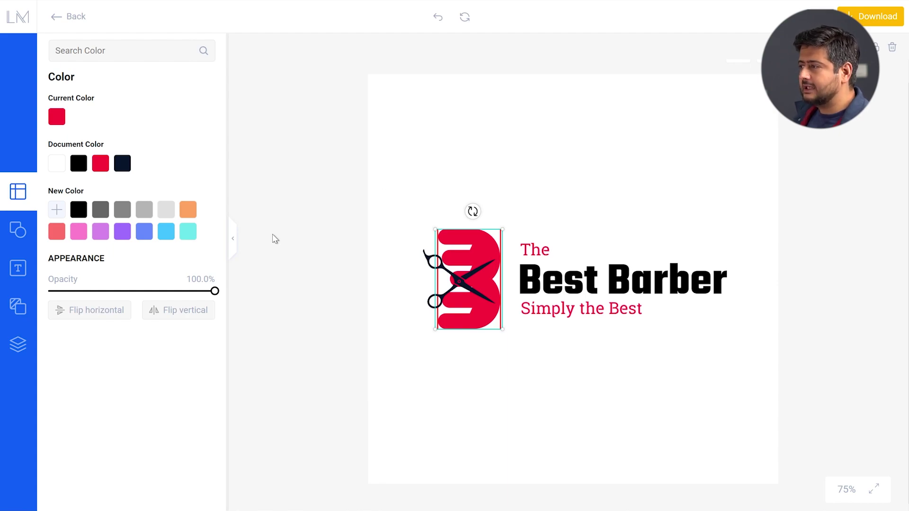
left_click(146, 231)
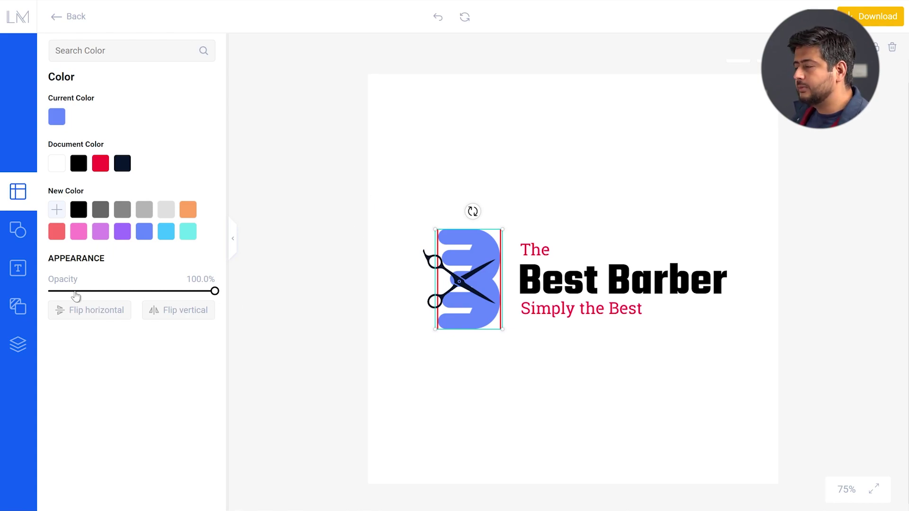
left_click_drag(215, 291, 140, 291)
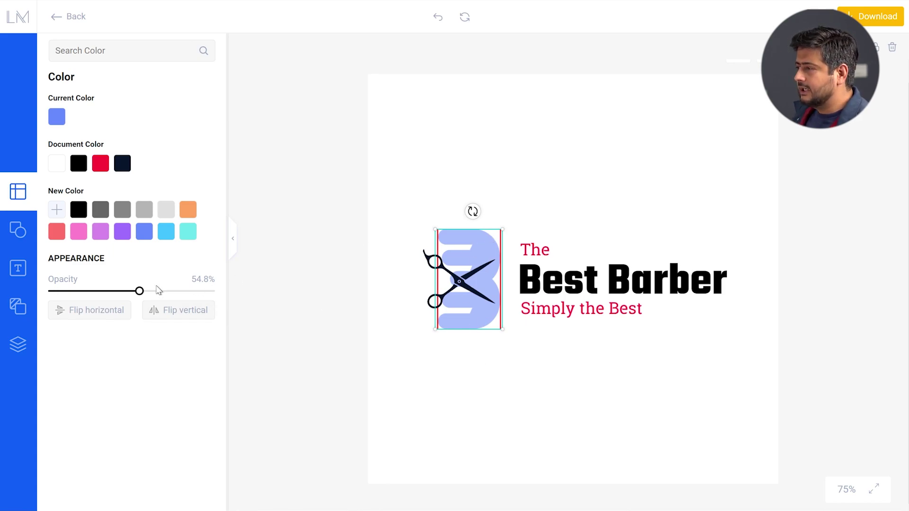
left_click_drag(139, 291, 282, 296)
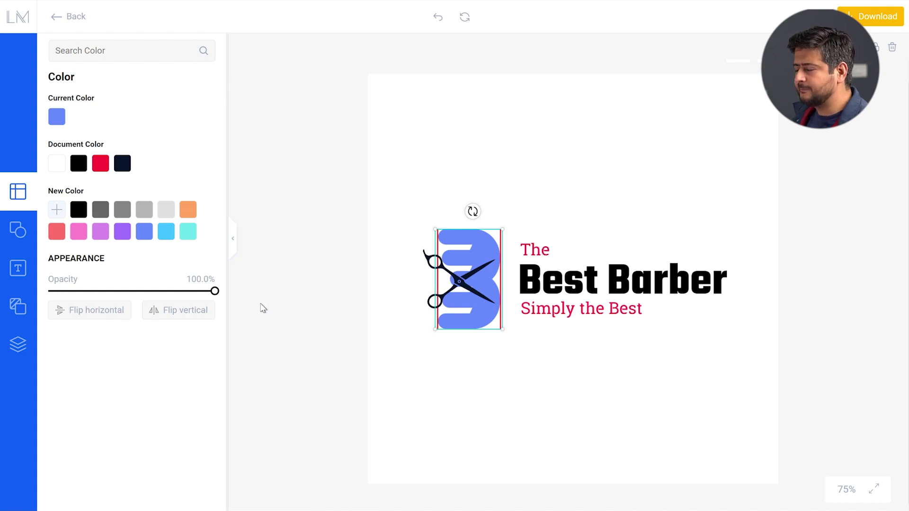
Step: Flip the blue B shape horizontally and back again, and flip it vertically
left_click(118, 312)
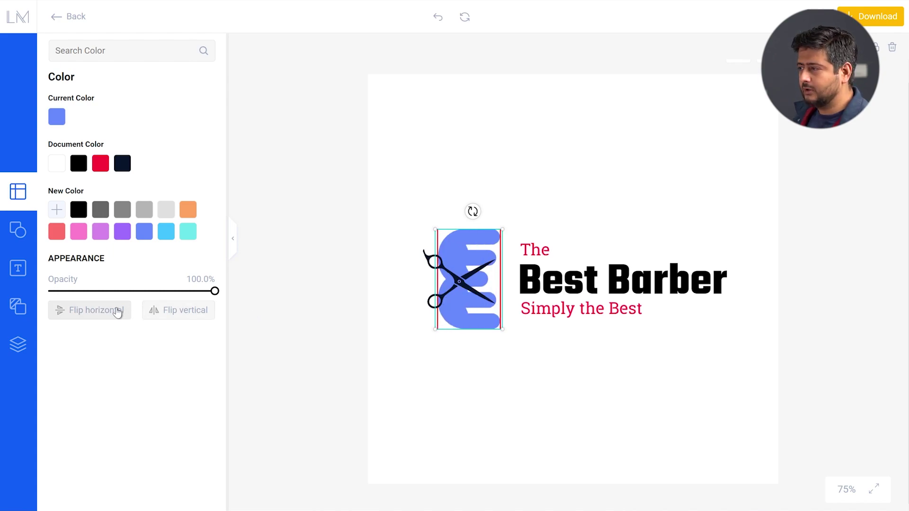
left_click(118, 312)
left_click(186, 315)
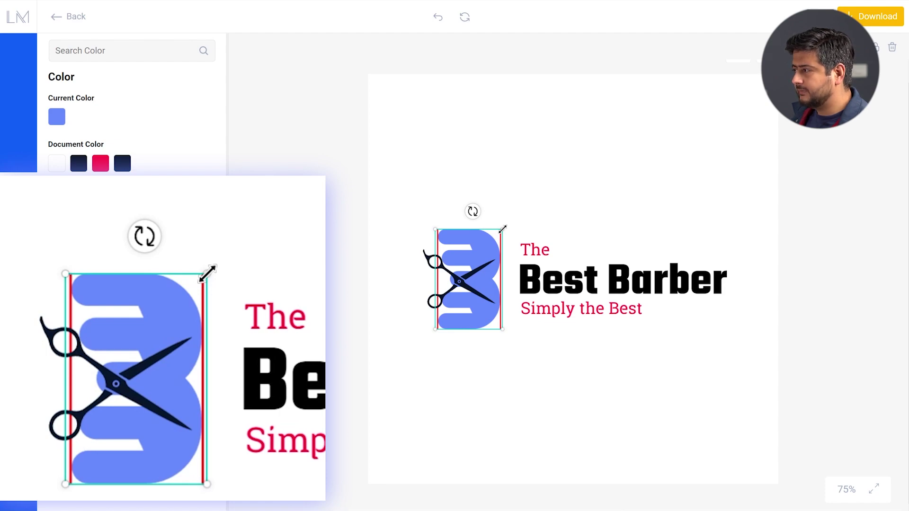
Step: Enlarge the blue B shape by its corner handles, and shrink it back to about 1.2 wide by 1.7 high
left_click_drag(502, 229, 573, 205)
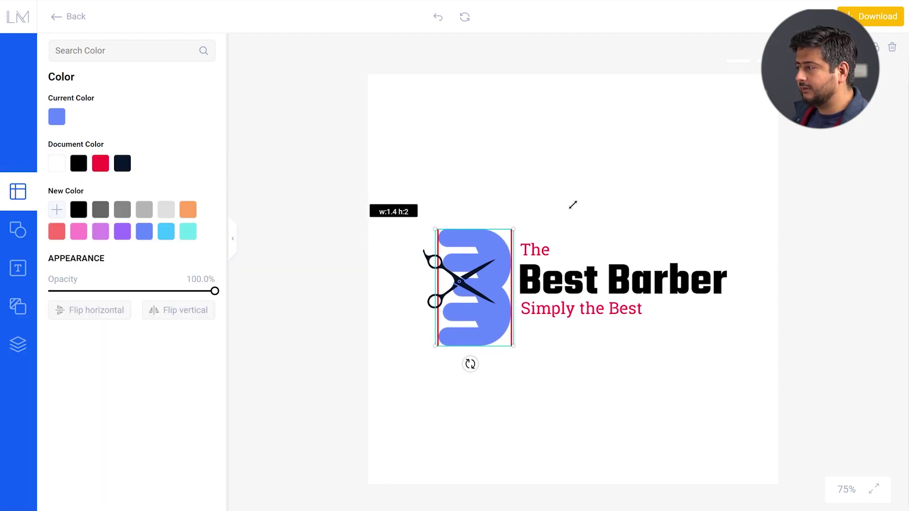
left_click_drag(572, 204, 676, 156)
left_click(669, 123)
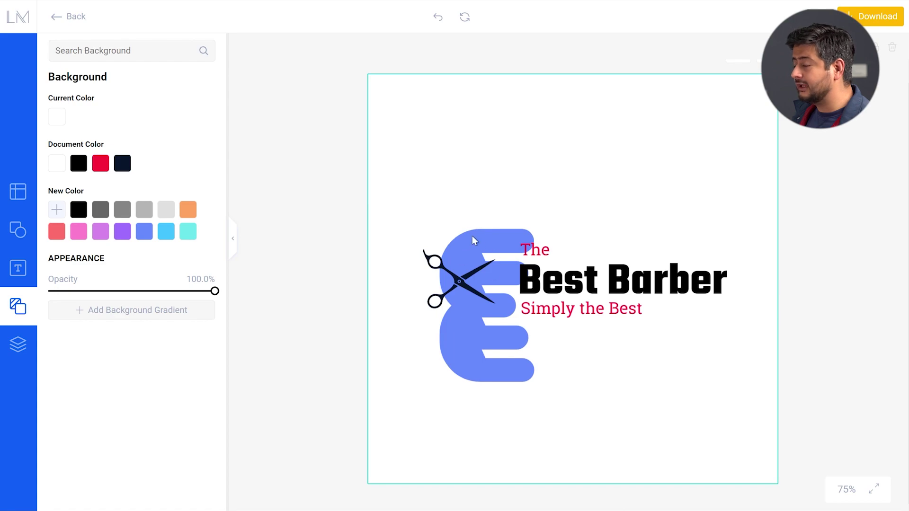
left_click(467, 258)
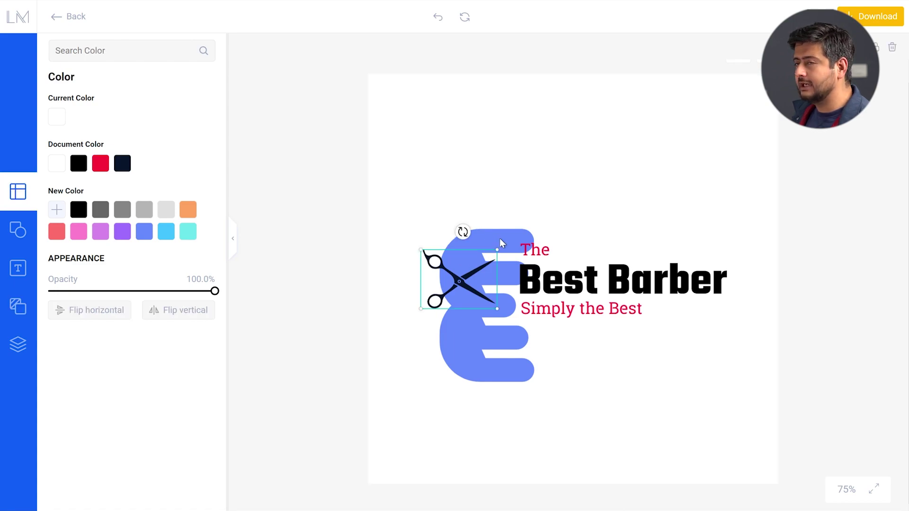
left_click(516, 238)
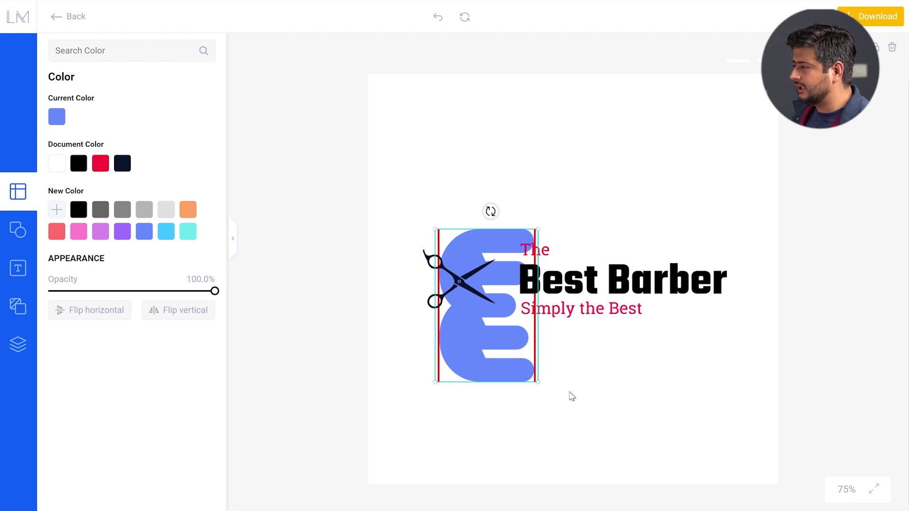
left_click_drag(538, 382, 503, 341)
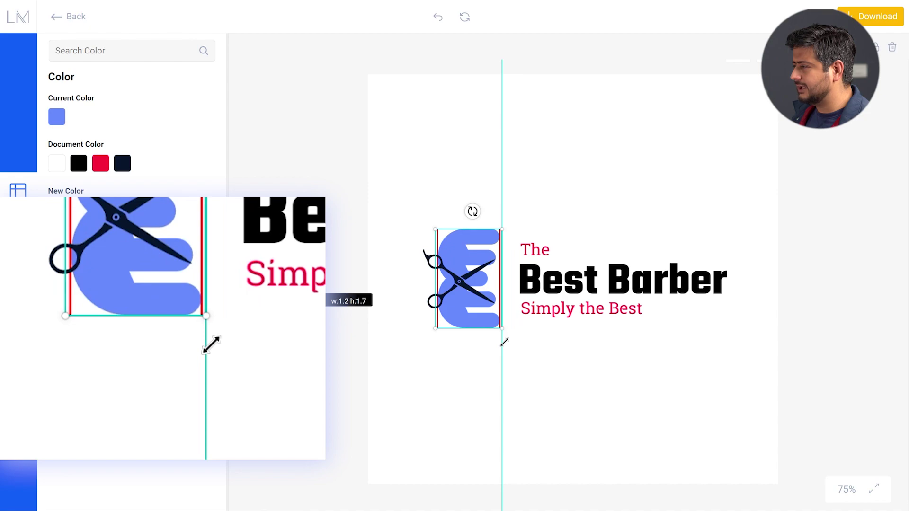
left_click(552, 203)
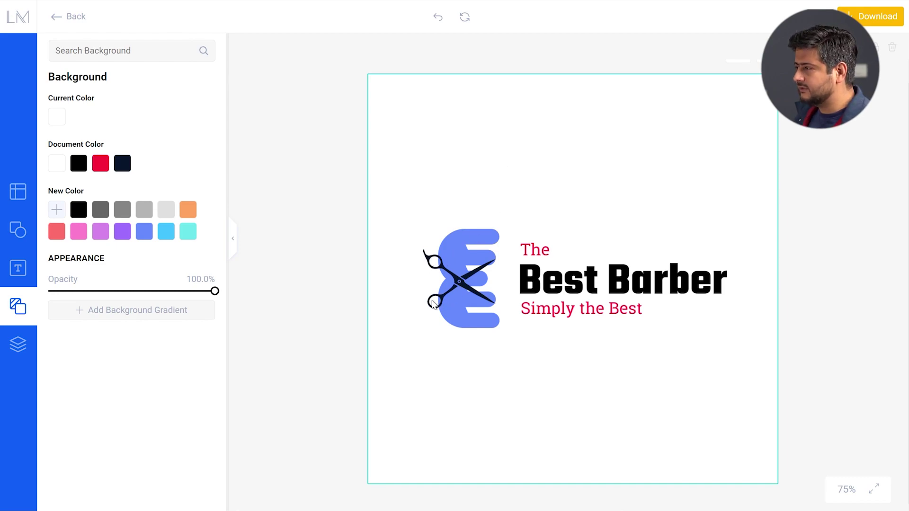
Step: Recolor the small text "The" to the same periwinkle blue as the B shape
left_click(432, 272)
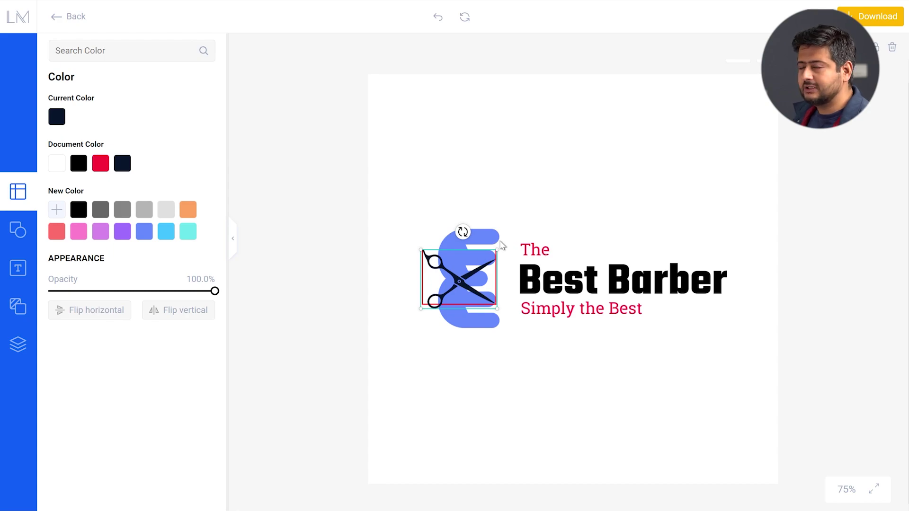
left_click(536, 255)
left_click(537, 247)
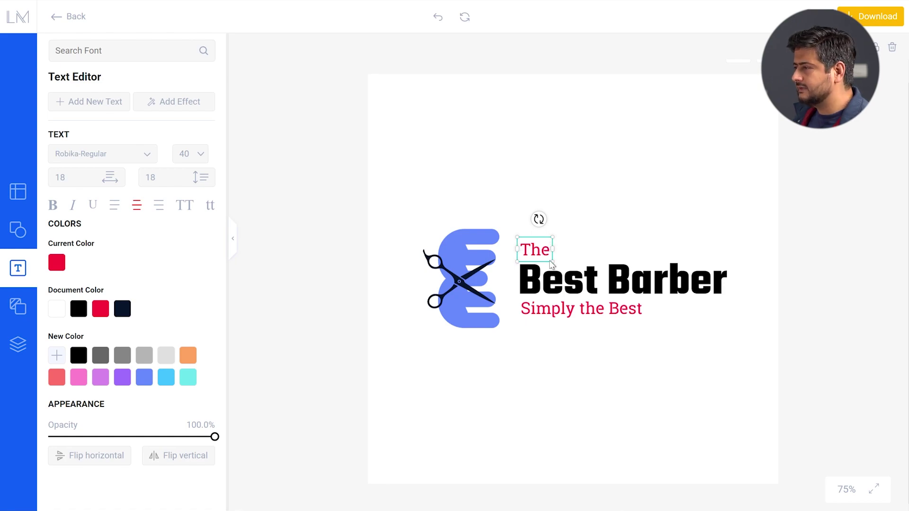
left_click(146, 379)
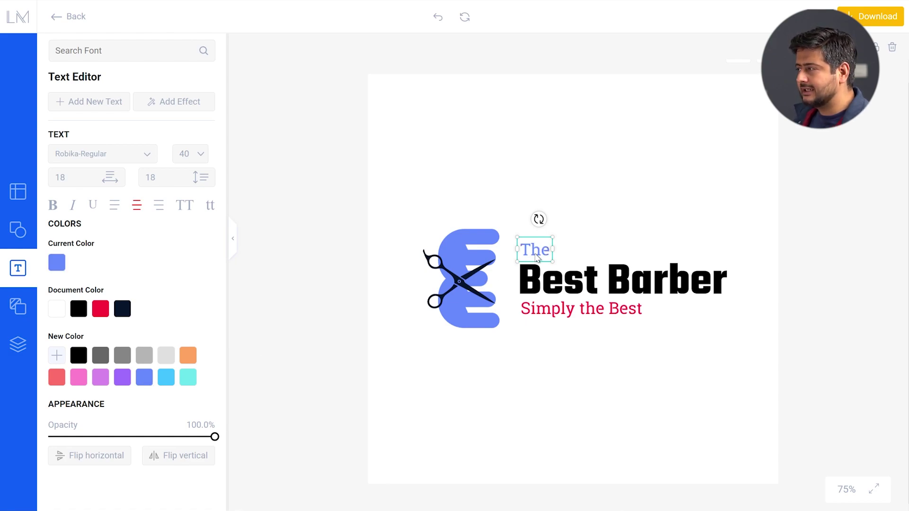
Step: Move the Best Barber text up out of the way and recolor the tagline "Simply the Best" periwinkle blue
left_click(540, 316)
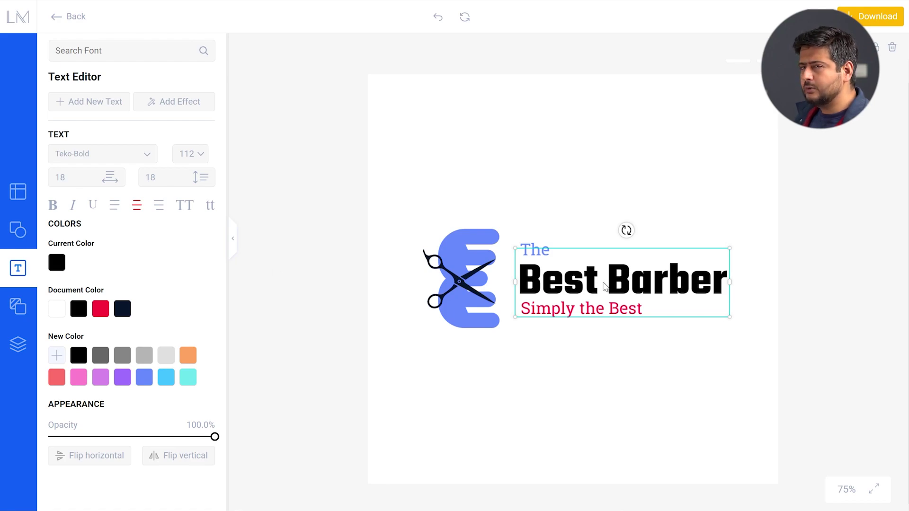
left_click_drag(612, 286, 620, 200)
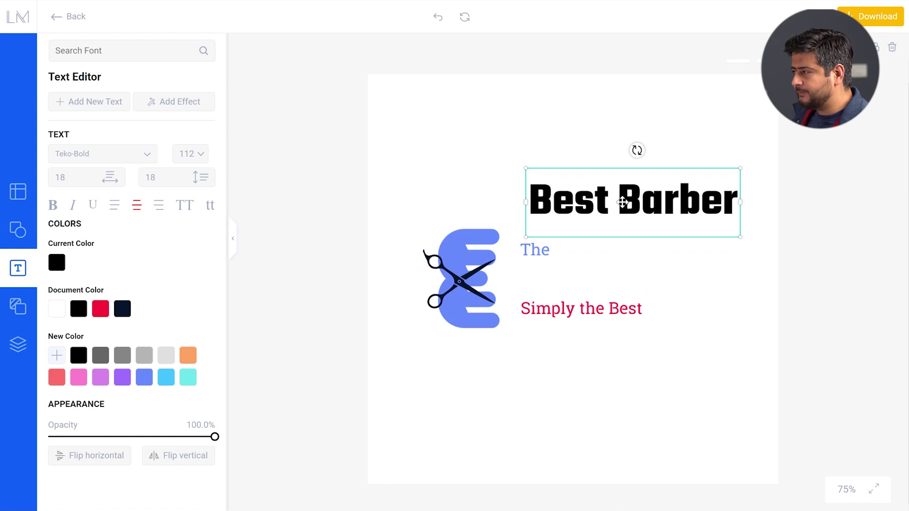
left_click(611, 309)
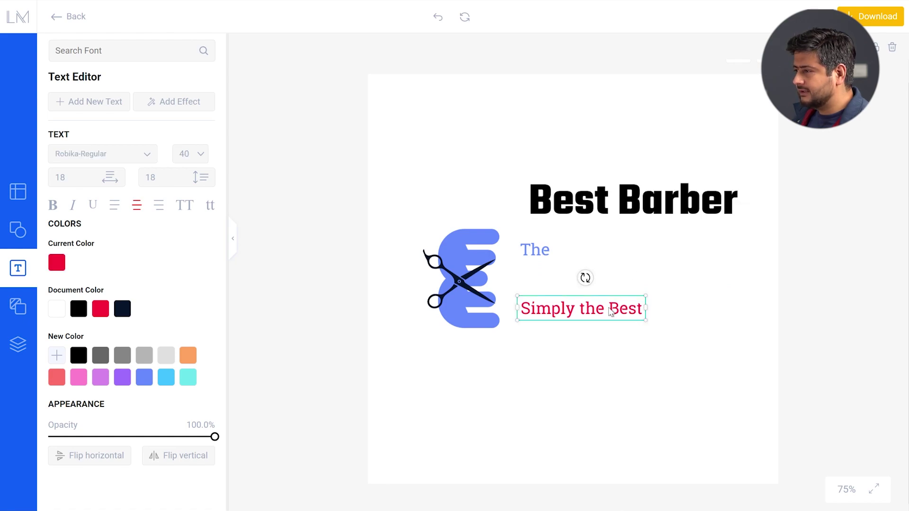
left_click(144, 379)
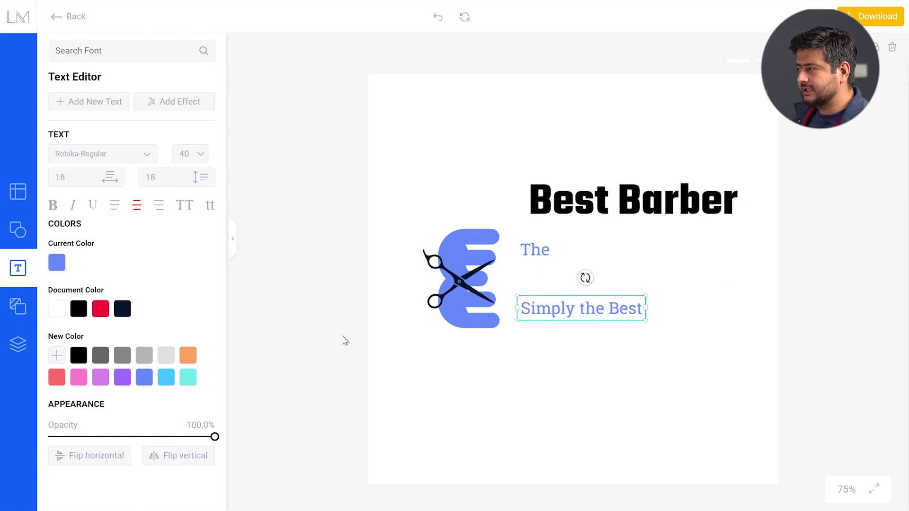
Step: Move the Best Barber text back down between "The" and the tagline, lining up its start with them
left_click(637, 204)
left_click_drag(637, 205, 623, 279)
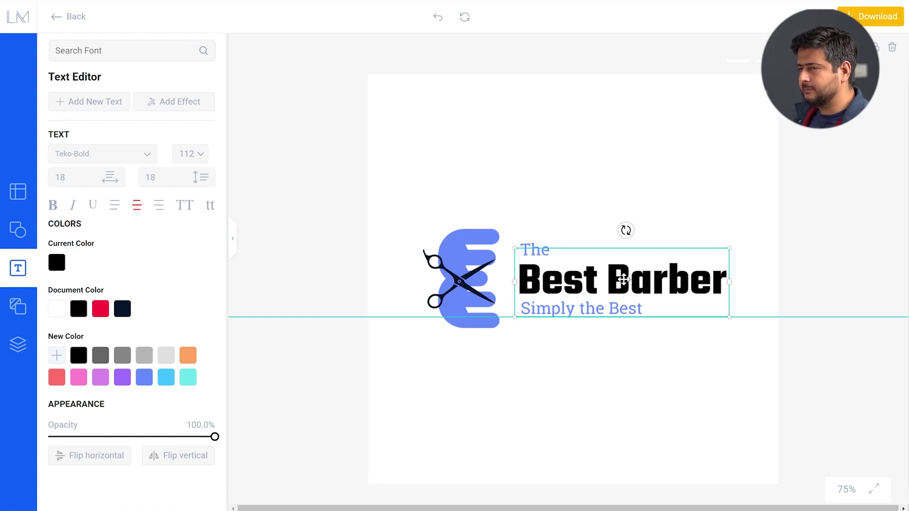
left_click_drag(624, 279, 627, 280)
left_click(640, 177)
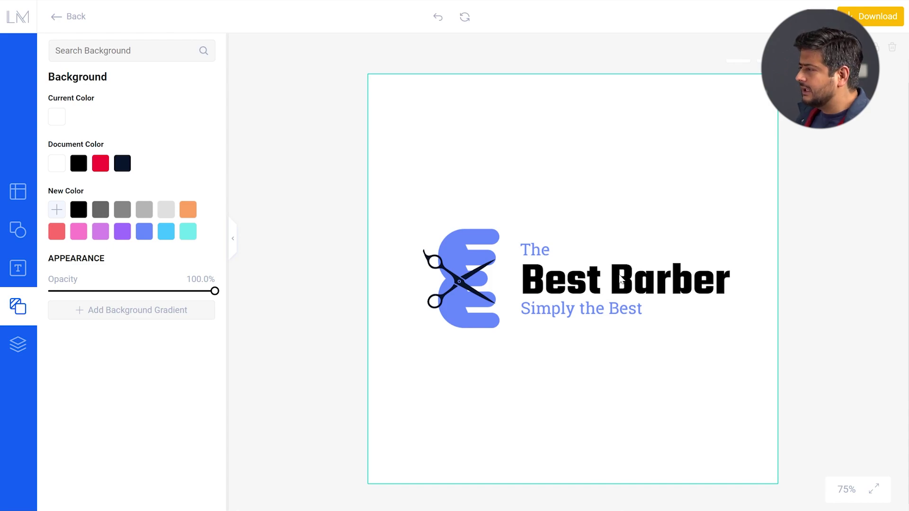
Step: Delete the small text "The" above Best Barber
left_click(539, 256)
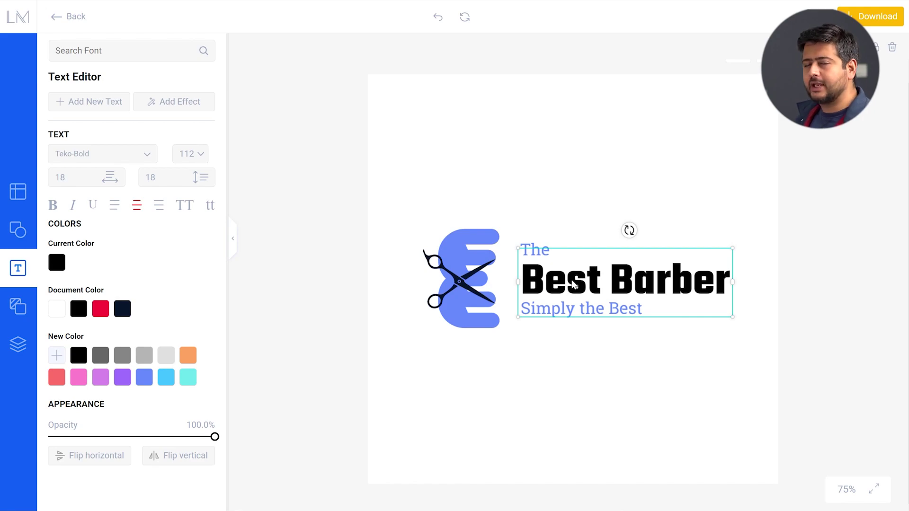
left_click(570, 205)
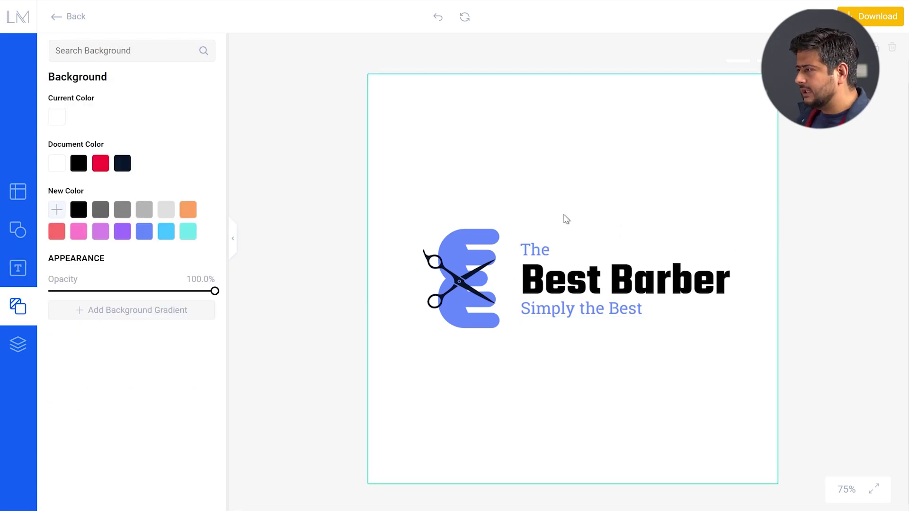
left_click(537, 252)
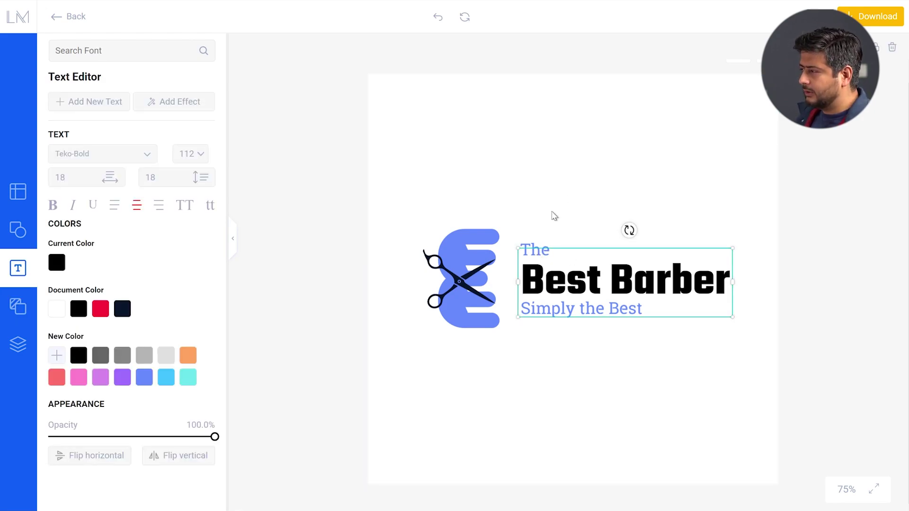
left_click(544, 231)
left_click(528, 250)
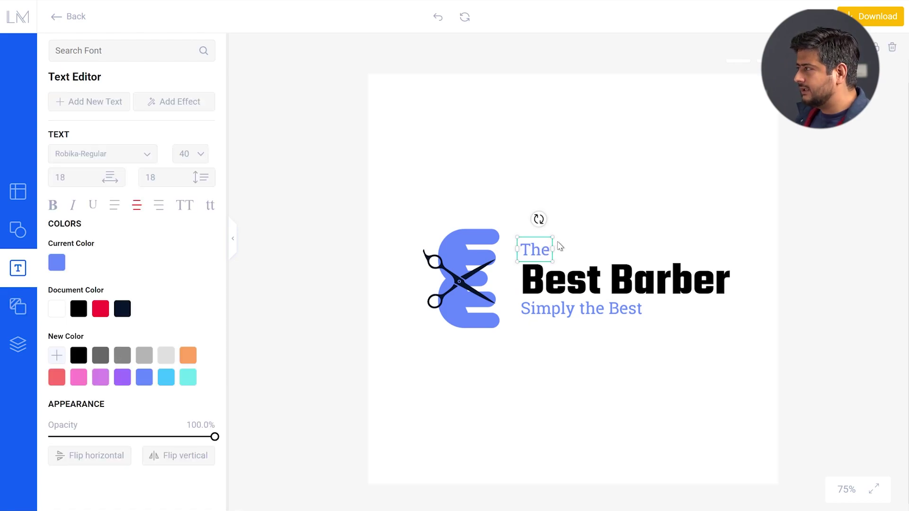
left_click(893, 49)
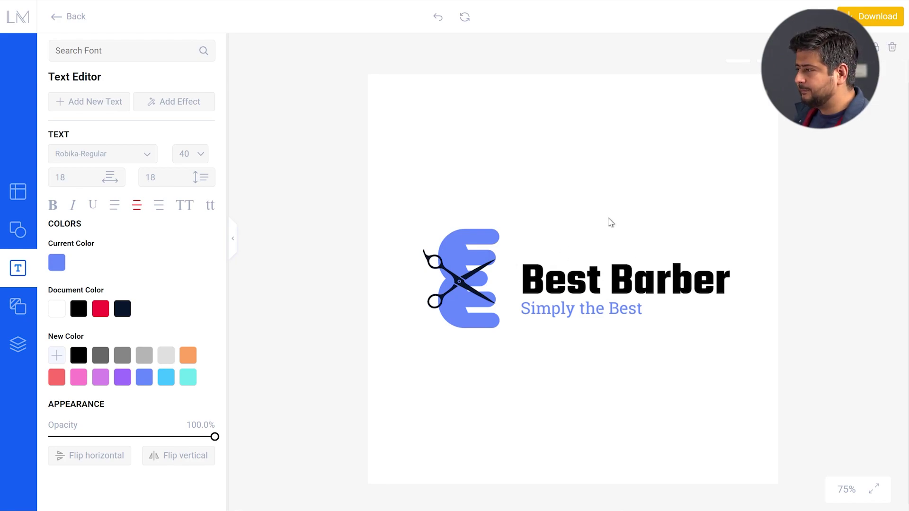
Step: Move the Best Barber text up clear of the tagline and delete the tagline "Simply the Best"
left_click(642, 315)
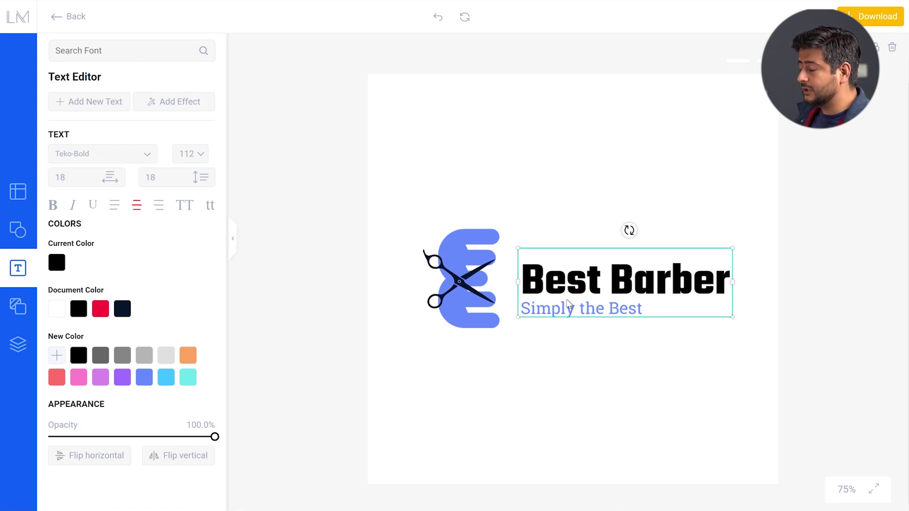
left_click_drag(631, 298, 629, 252)
left_click(655, 334)
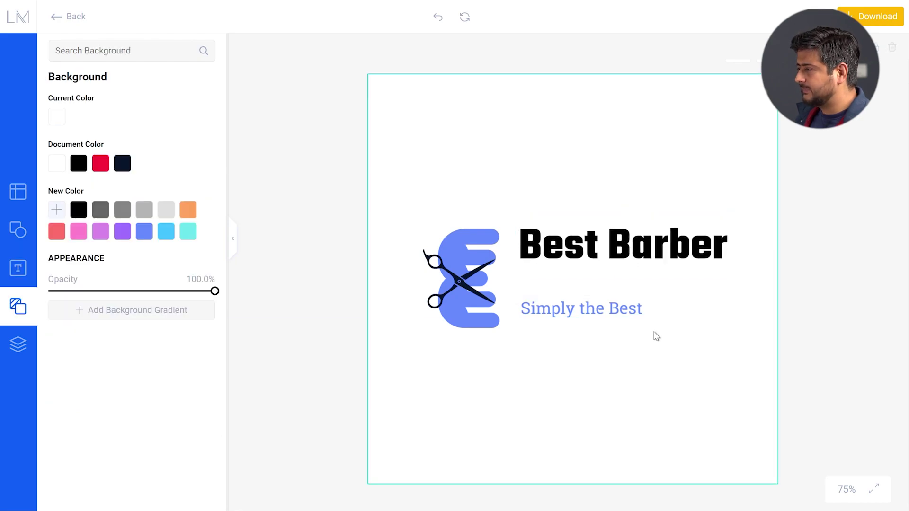
left_click(616, 314)
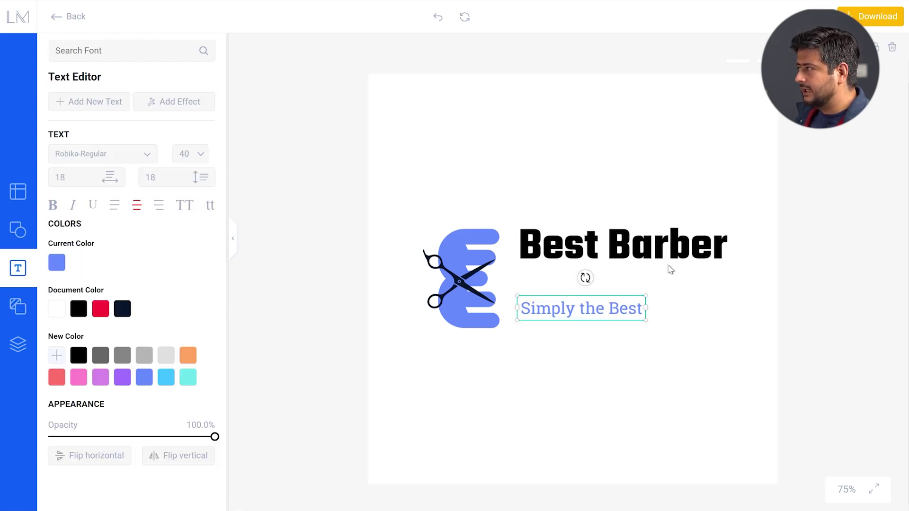
left_click(892, 49)
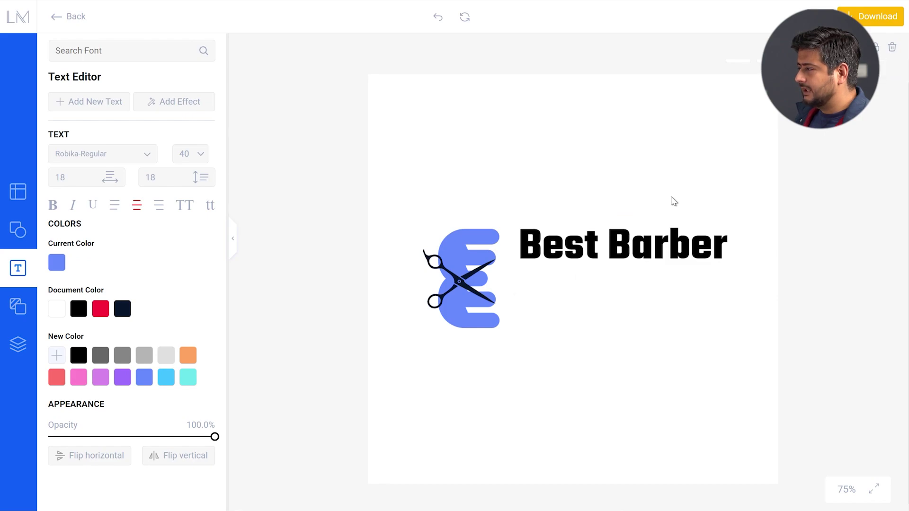
Step: Move the Best Barber text down beside the scissors and B shape, close to the shape's edge and roughly centered on its height
left_click(592, 253)
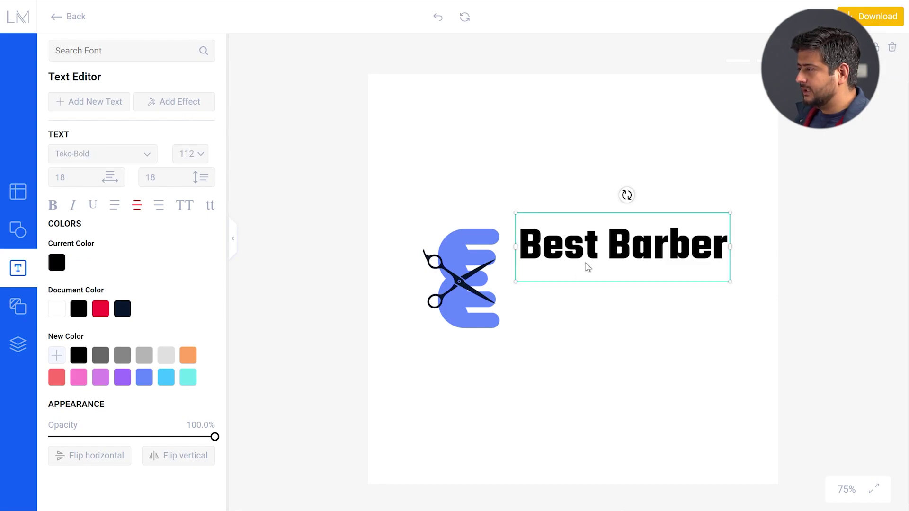
left_click_drag(592, 253, 582, 281)
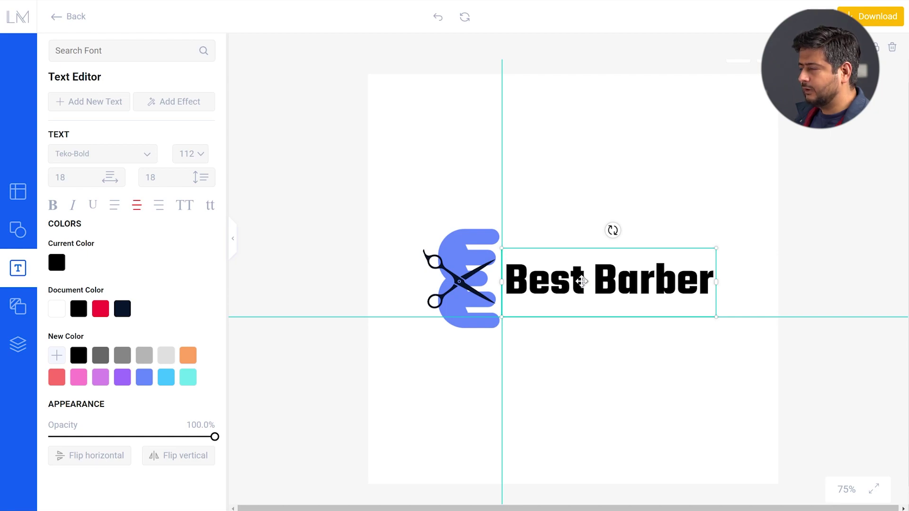
left_click_drag(582, 282, 582, 281)
left_click(666, 186)
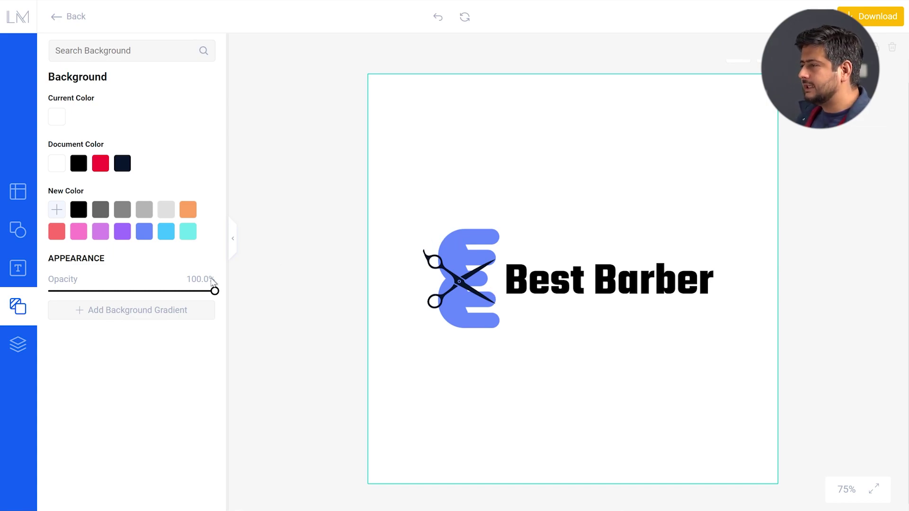
Step: Apply a Shadow effect to the Best Barber text and change the shadow color to a slightly muted blue
left_click(577, 283)
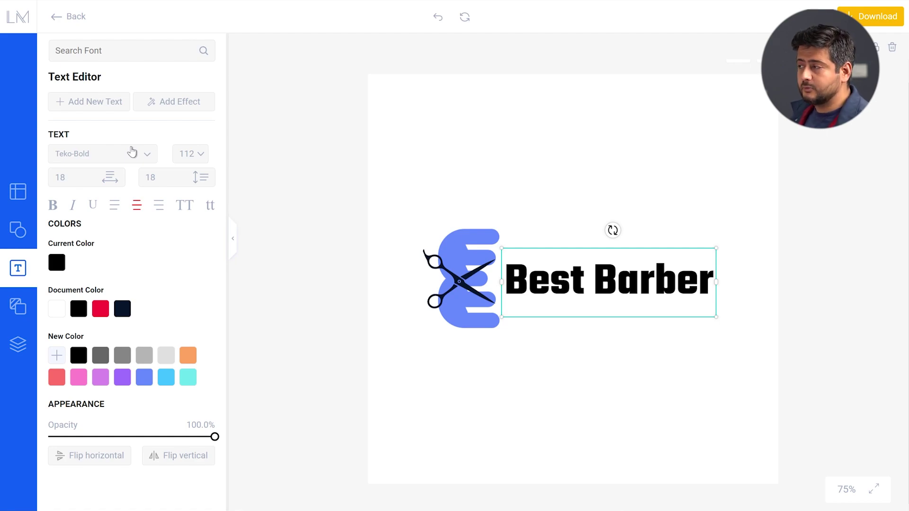
left_click(184, 107)
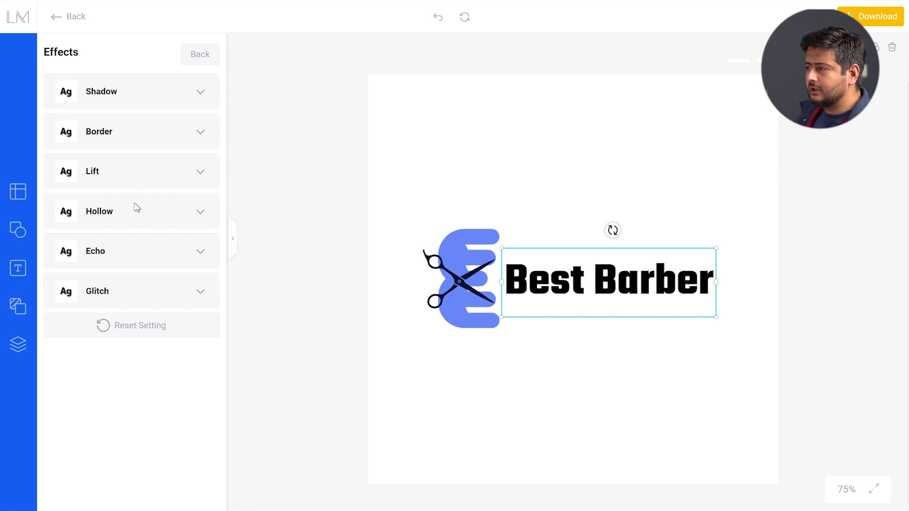
left_click(135, 92)
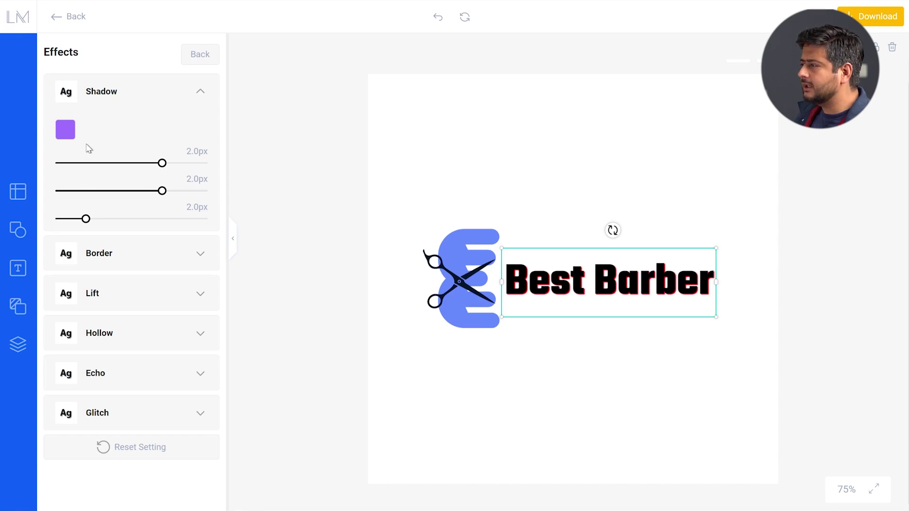
left_click(71, 138)
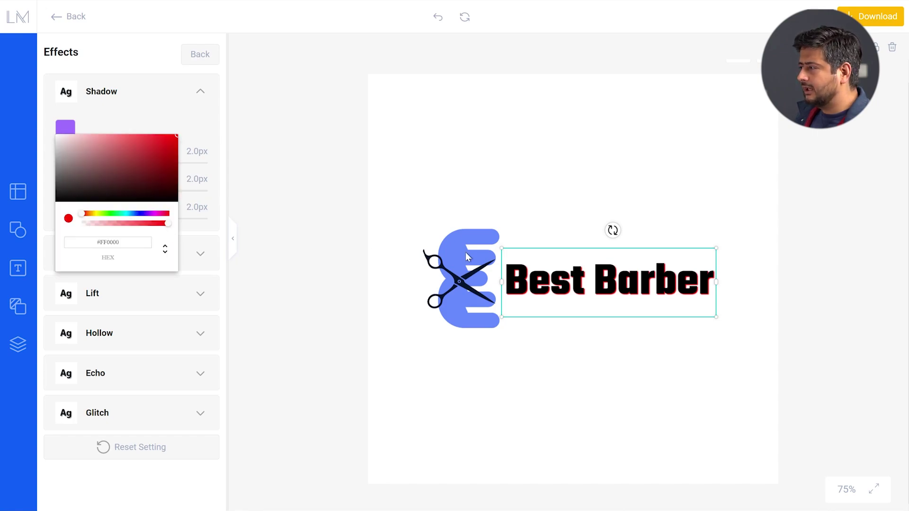
left_click(128, 214)
left_click_drag(127, 216, 137, 215)
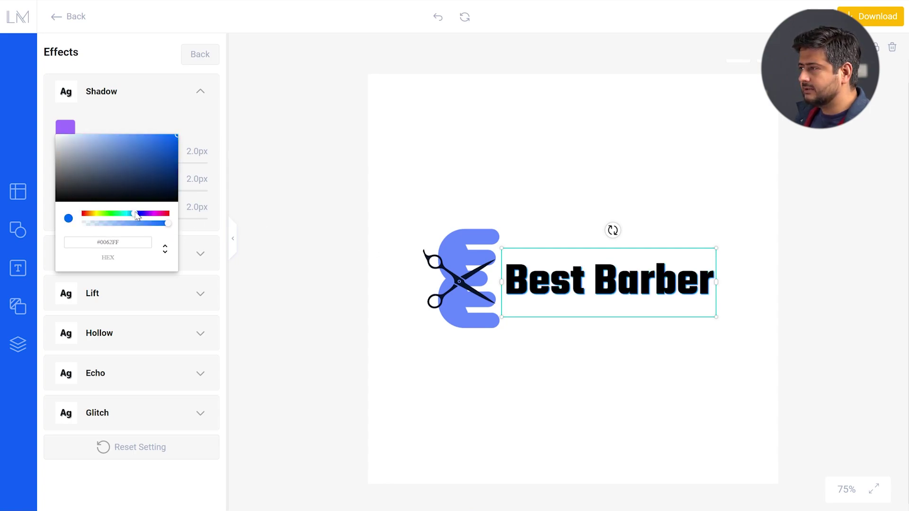
left_click(167, 144)
left_click(170, 102)
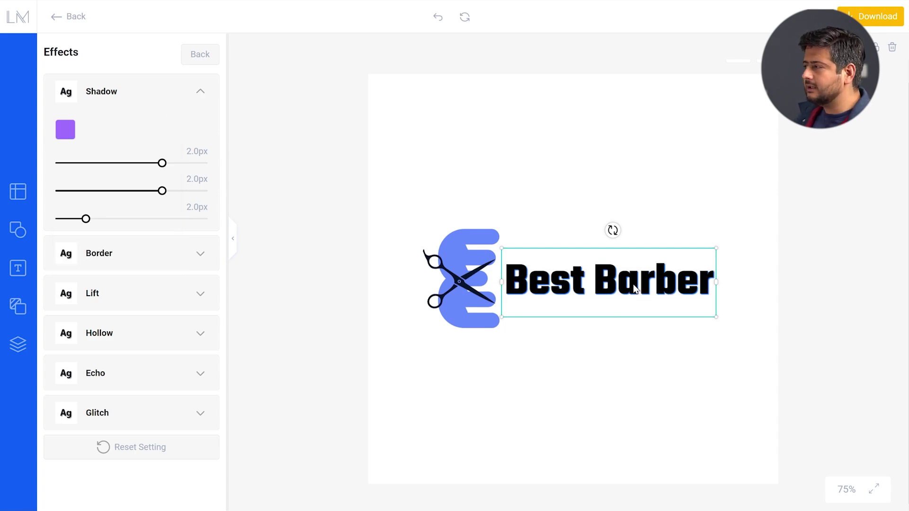
left_click(592, 183)
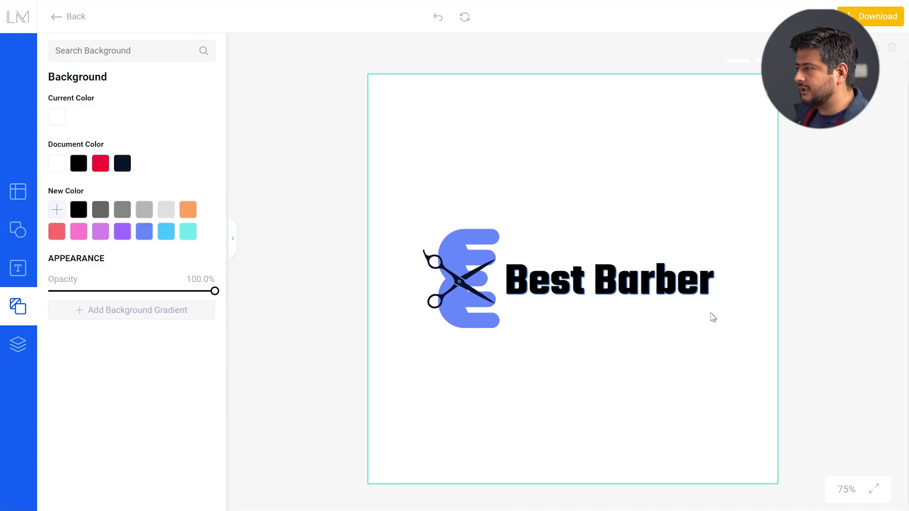
Step: Shrink the Best Barber text slightly to font size 107, keeping its opacity at 100%, and deselect it
left_click(585, 282)
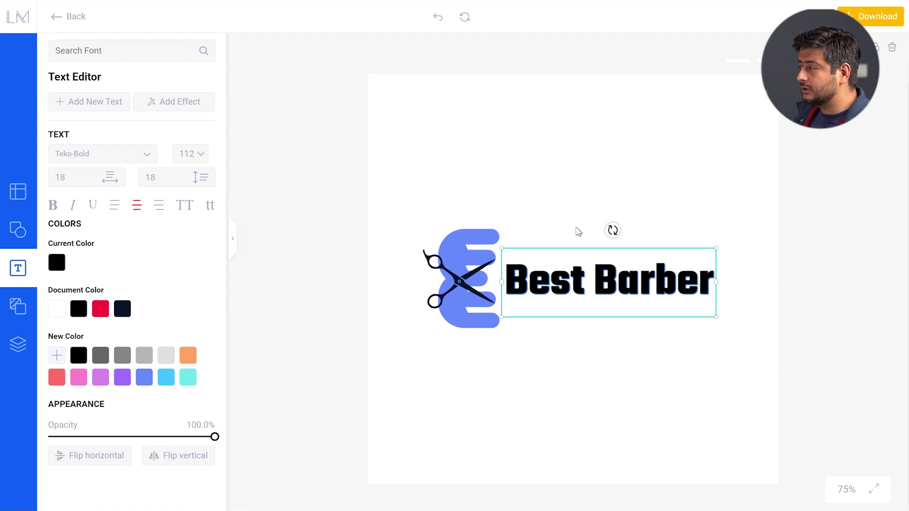
mouse_move(716, 247)
left_mouse_down()
mouse_move(736, 233)
mouse_move(714, 249)
left_mouse_up()
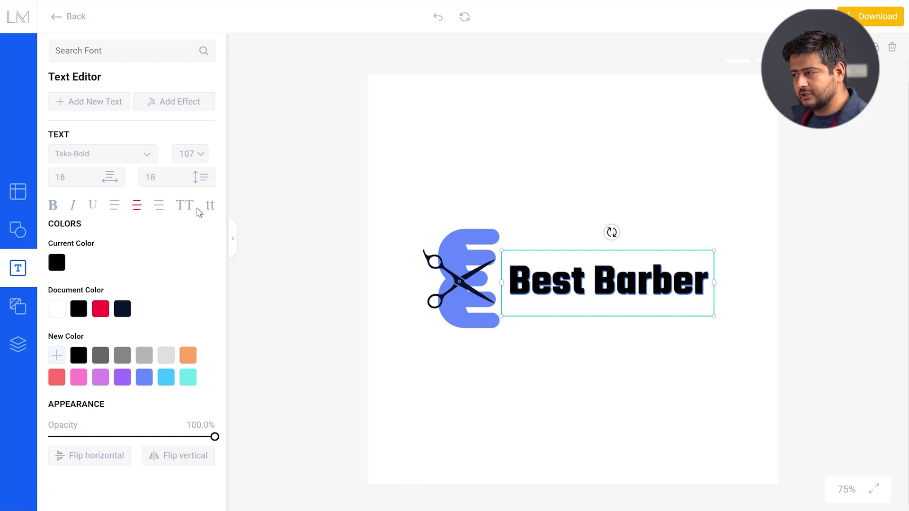
mouse_move(215, 436)
left_mouse_down()
mouse_move(114, 436)
mouse_move(223, 445)
left_mouse_up()
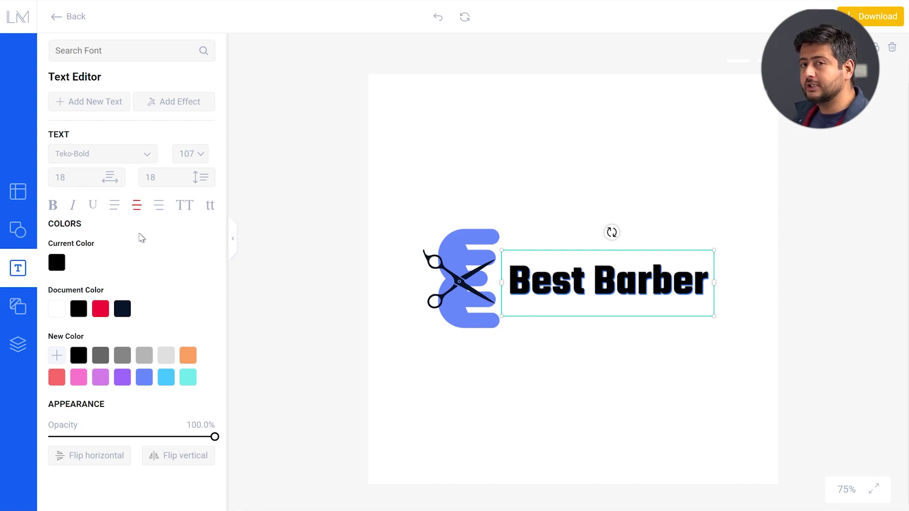
left_click(542, 171)
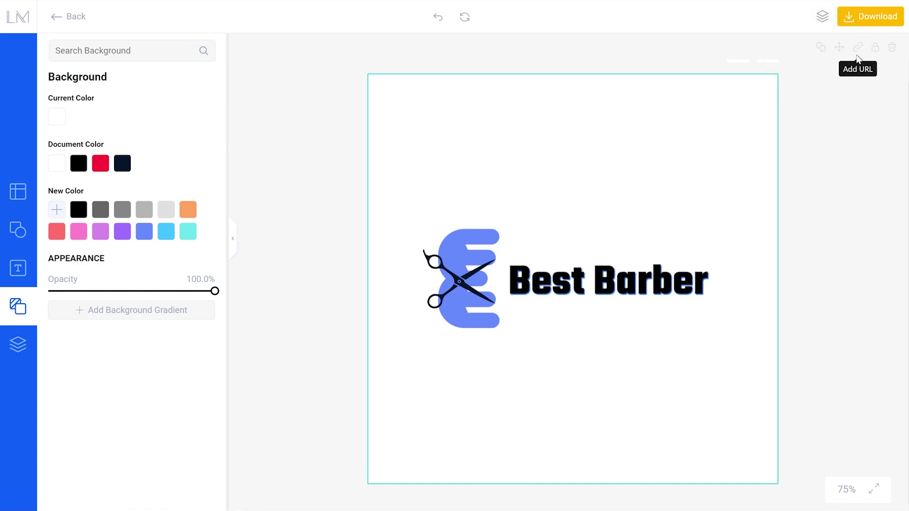
Step: Download the finished logo as a high quality PNG image
left_click(869, 19)
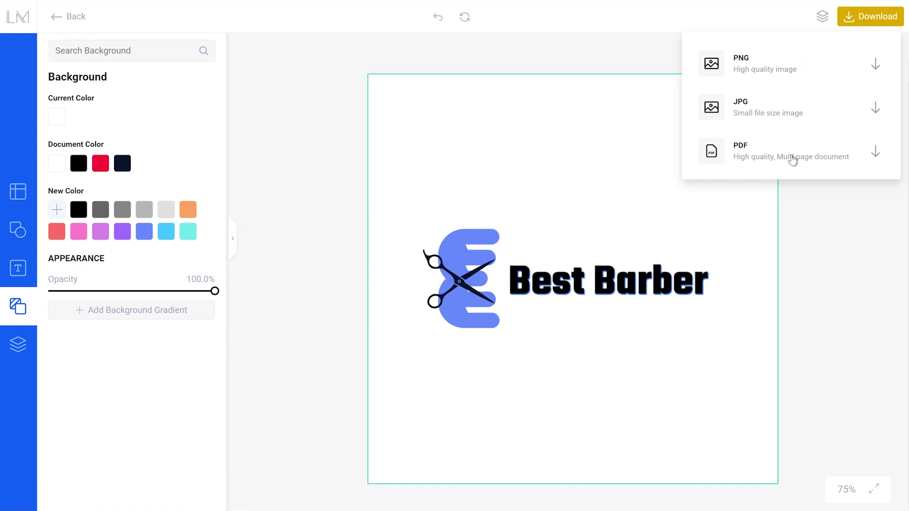
left_click(749, 71)
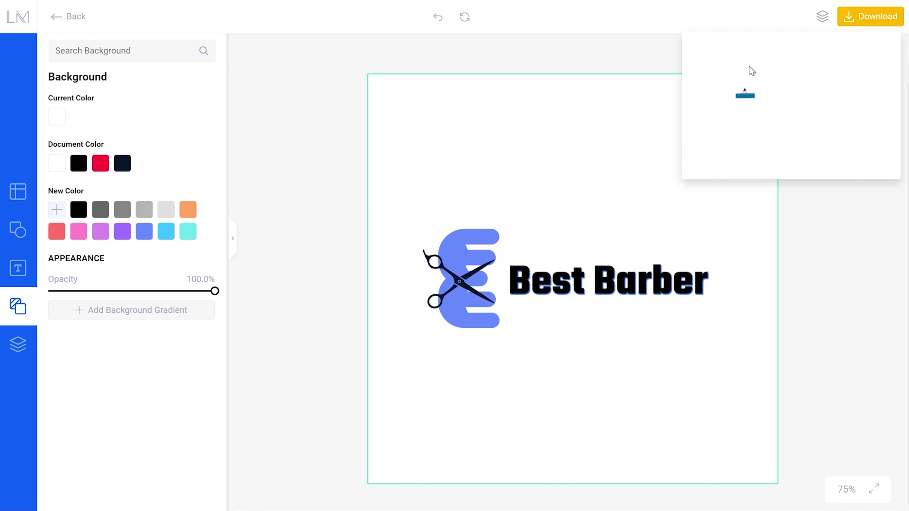